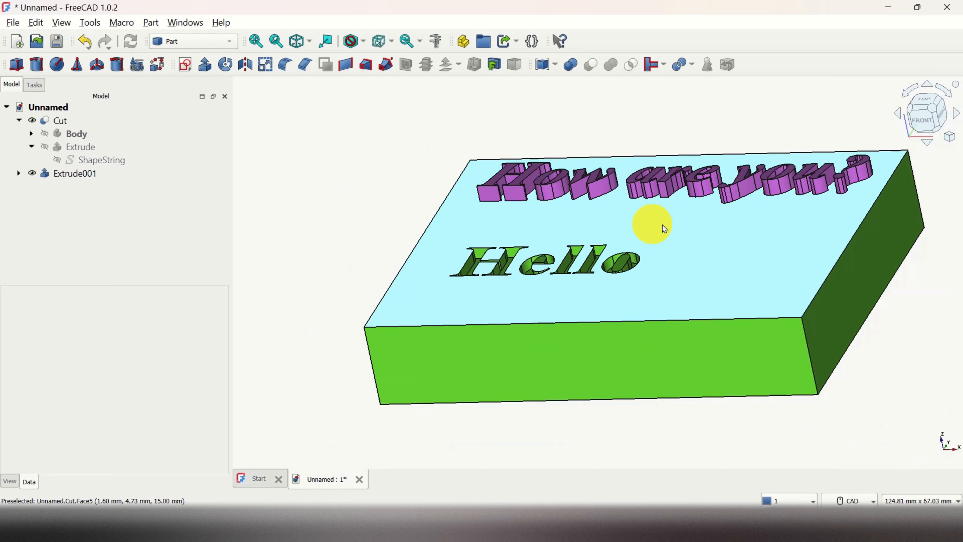
# Examine the finished block's raised "How are you?" text and engraved "Hello" text from several angles and distances.
pyautogui.scroll(3, 789, 207)
pyautogui.scroll(-2, 791, 211)
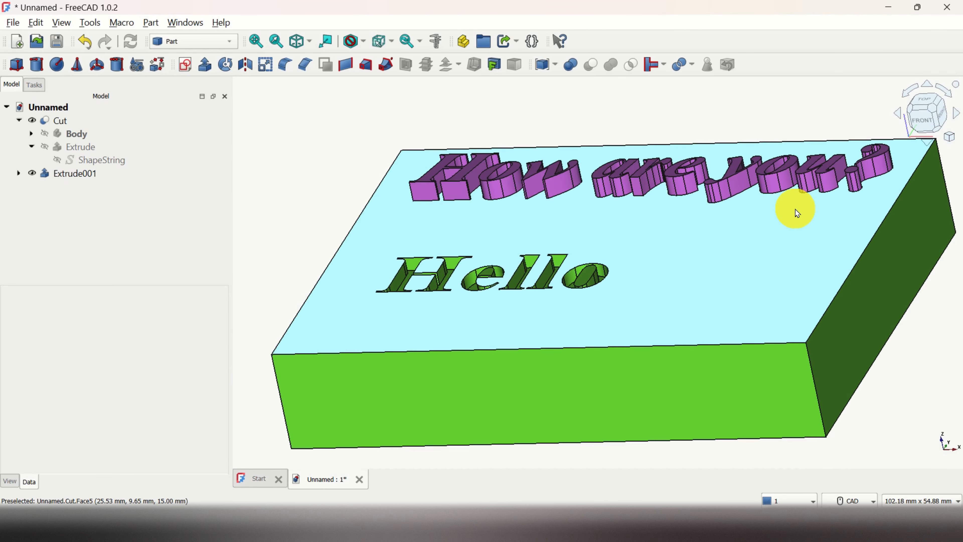
pyautogui.moveTo(743, 211); pyautogui.dragTo(400, 224, button='middle')
pyautogui.scroll(-4, 771, 251)
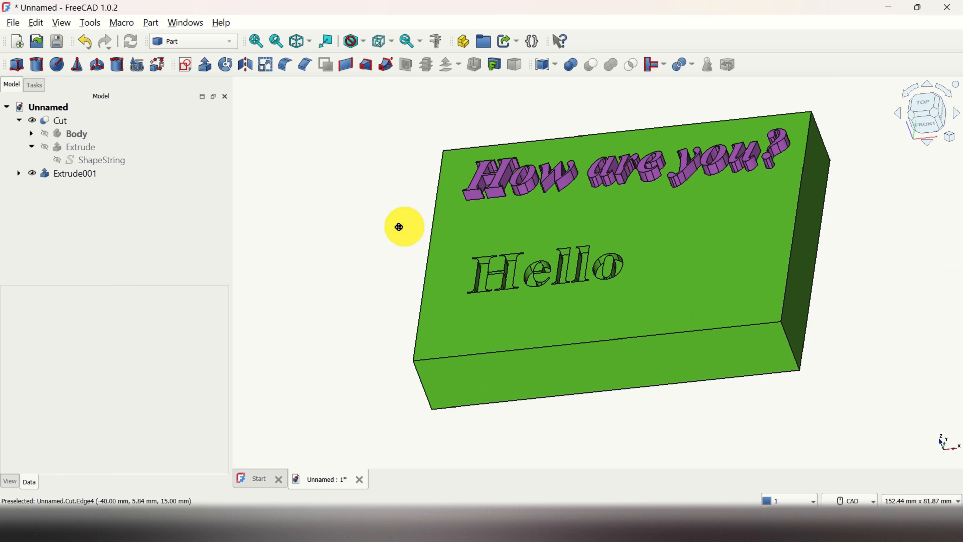
pyautogui.scroll(1, 737, 422)
pyautogui.moveTo(737, 421); pyautogui.dragTo(514, 346, button='middle')
pyautogui.scroll(5, 503, 326)
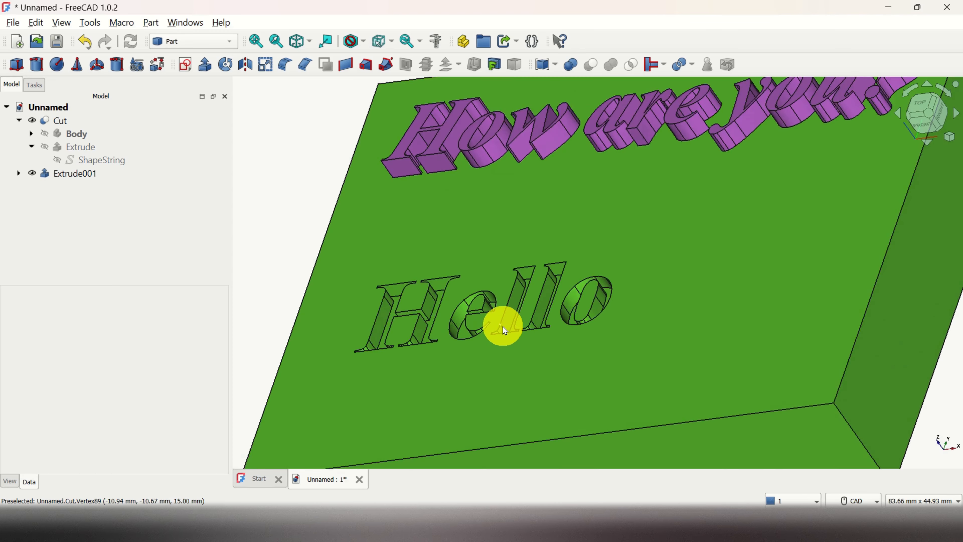
pyautogui.scroll(-5, 509, 325)
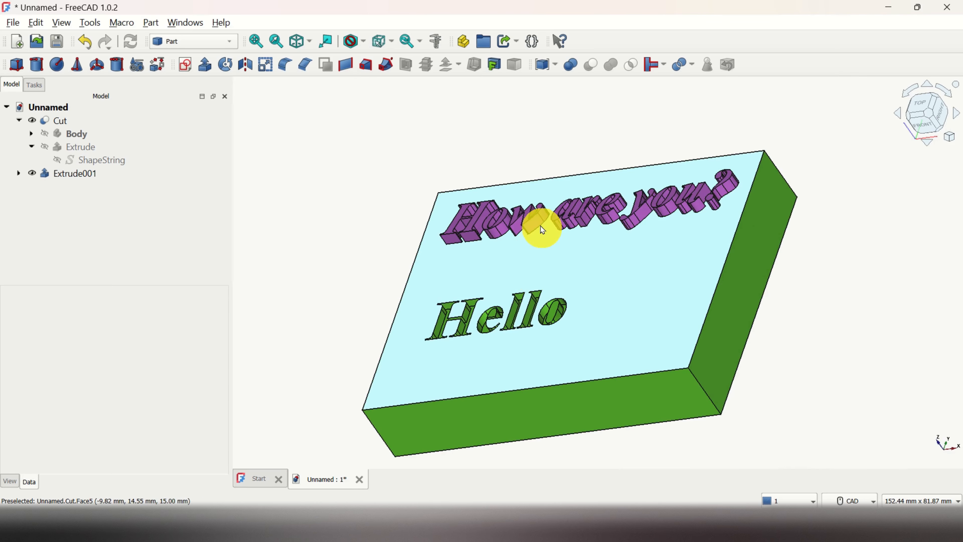
pyautogui.scroll(2, 535, 223)
pyautogui.scroll(3, 519, 220)
pyautogui.scroll(-4, 498, 218)
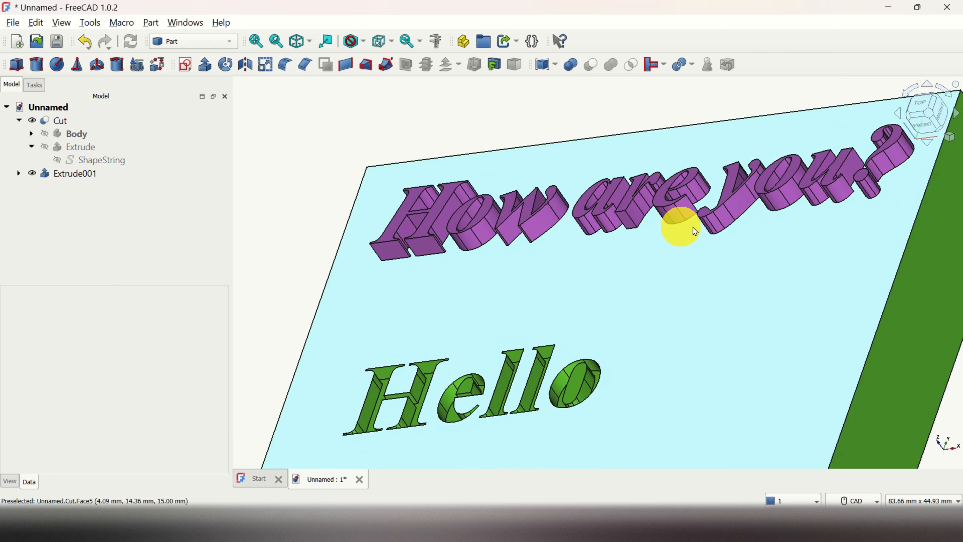
pyautogui.scroll(2, 874, 195)
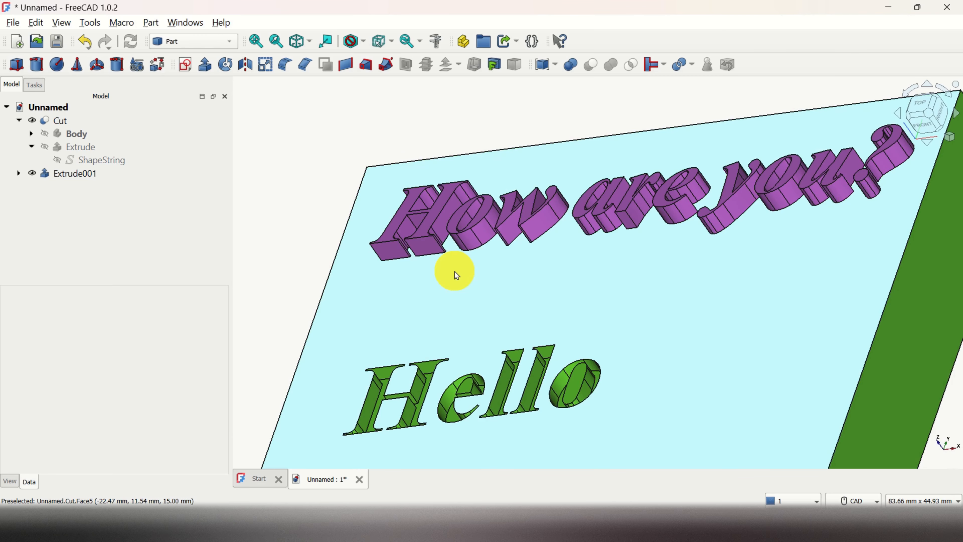
pyautogui.scroll(-3, 455, 272)
pyautogui.moveTo(628, 325); pyautogui.dragTo(795, 334, button='middle')
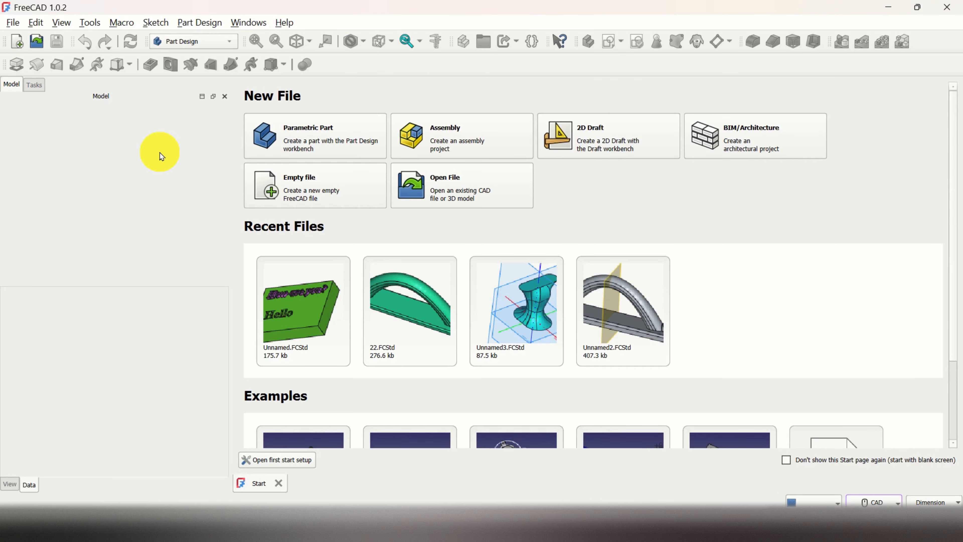
# Create a new document and add a Part Design body to it.
pyautogui.click(12, 23)
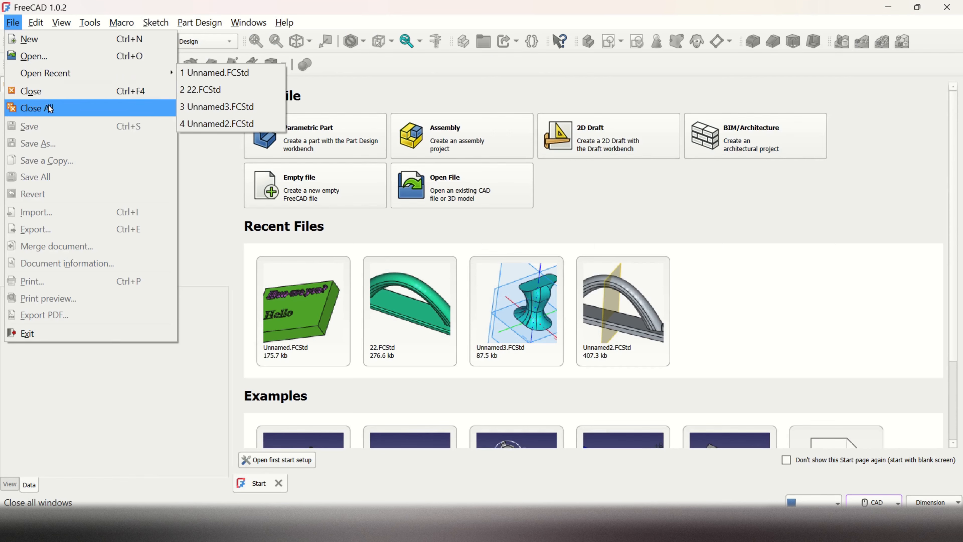
pyautogui.click(29, 39)
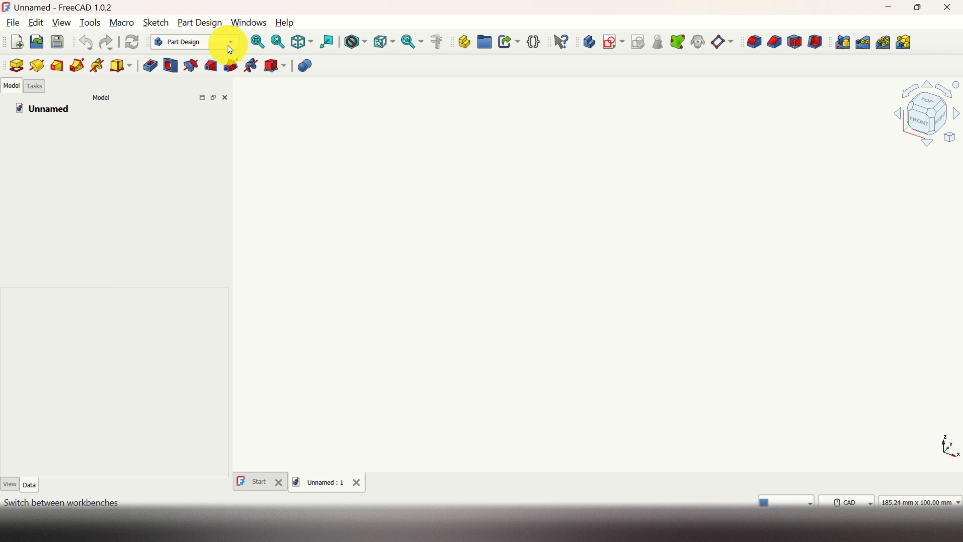
pyautogui.click(219, 25)
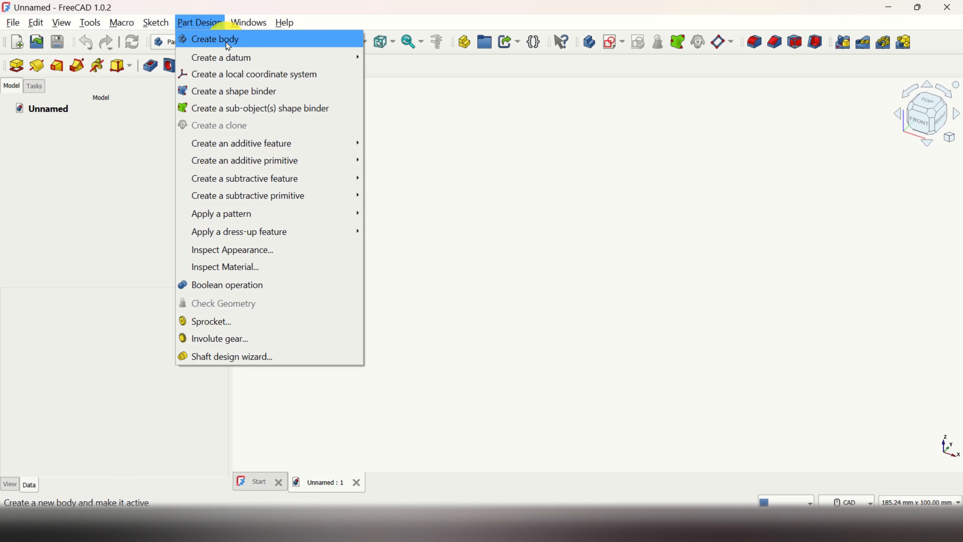
pyautogui.click(227, 42)
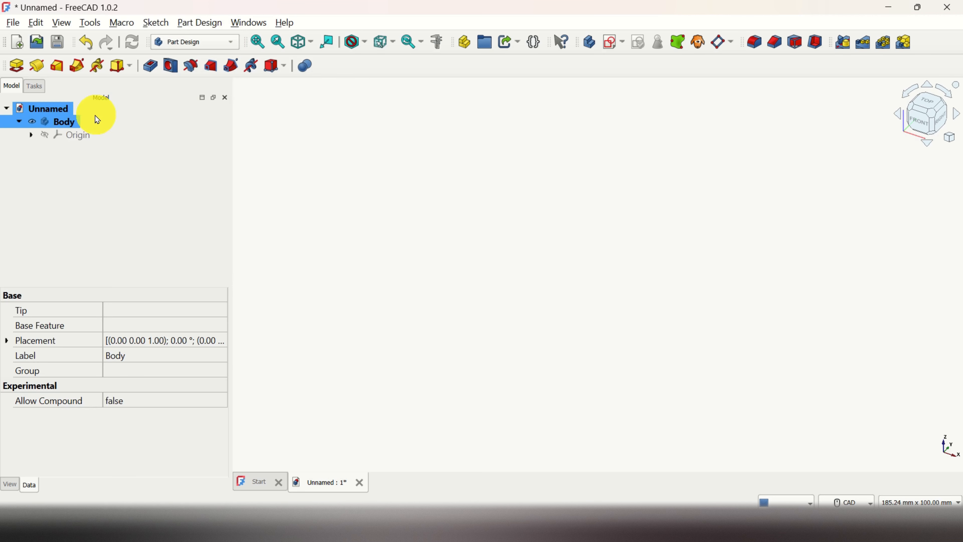
pyautogui.click(64, 123)
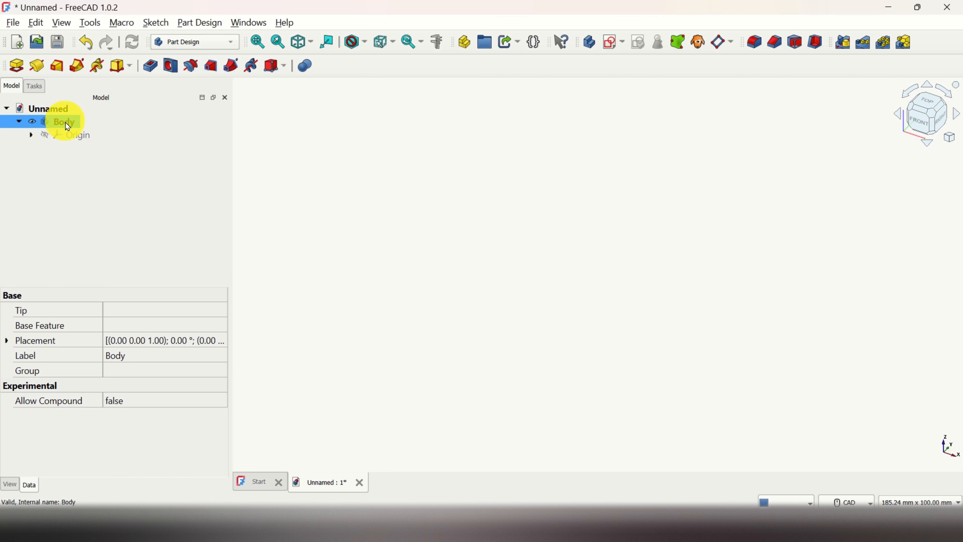
# Create a new sketch in the body on the XY-plane.
pyautogui.click(608, 48)
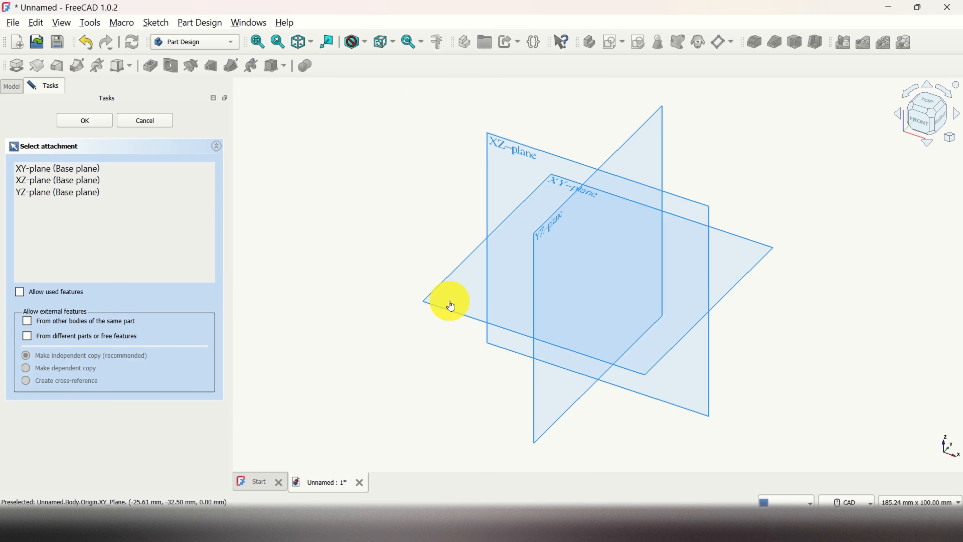
pyautogui.click(80, 178)
pyautogui.click(82, 168)
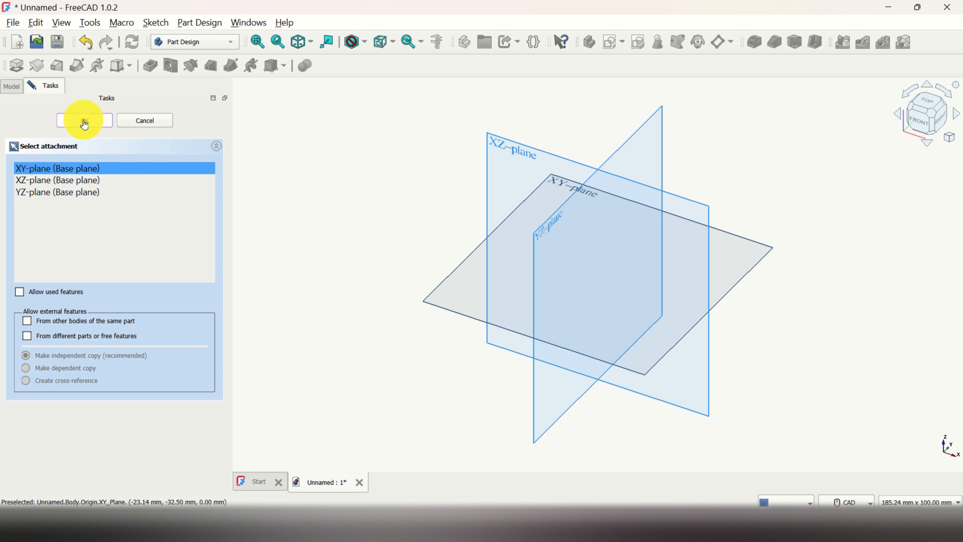
pyautogui.click(91, 125)
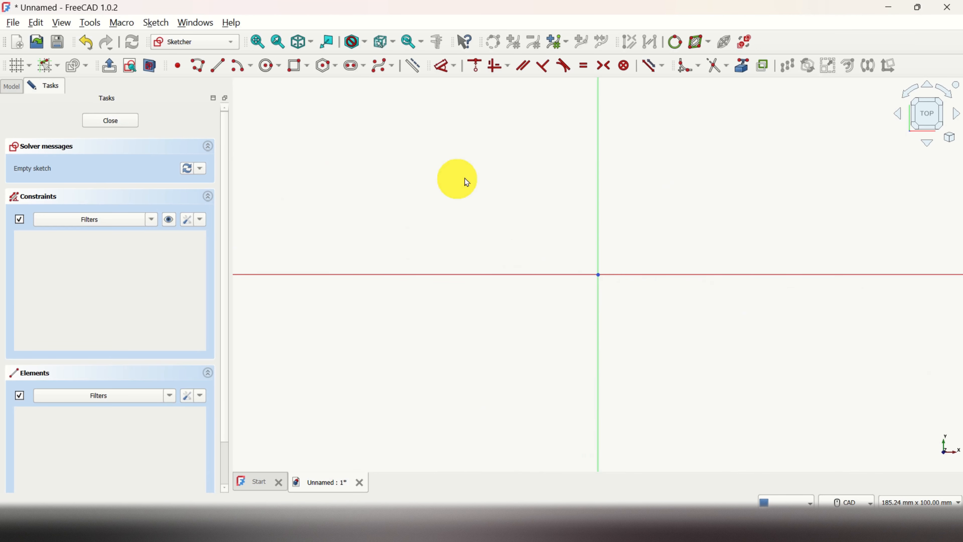
# Sketch a centered rectangle about 100 mm wide and 60 mm high at the origin, and close the sketch.
pyautogui.click(307, 67)
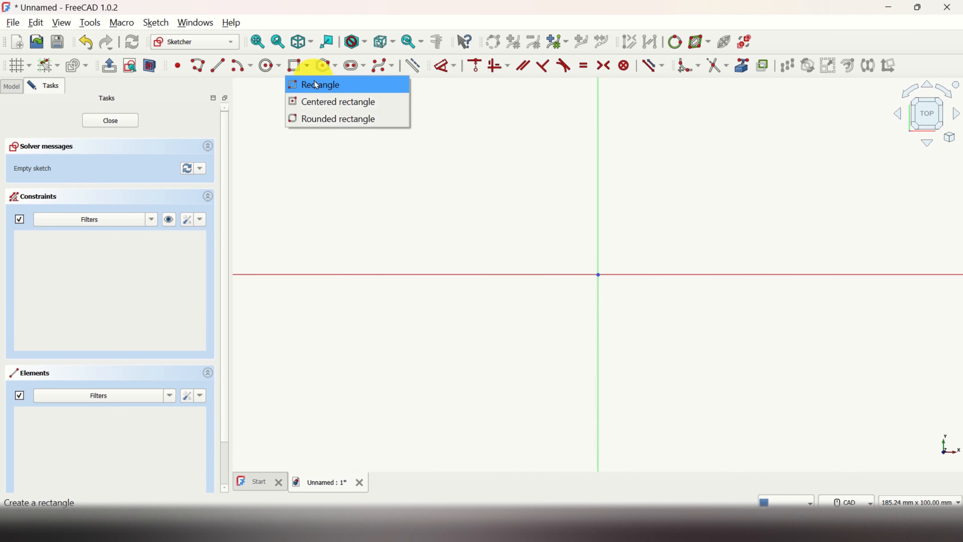
pyautogui.click(325, 104)
pyautogui.click(598, 274)
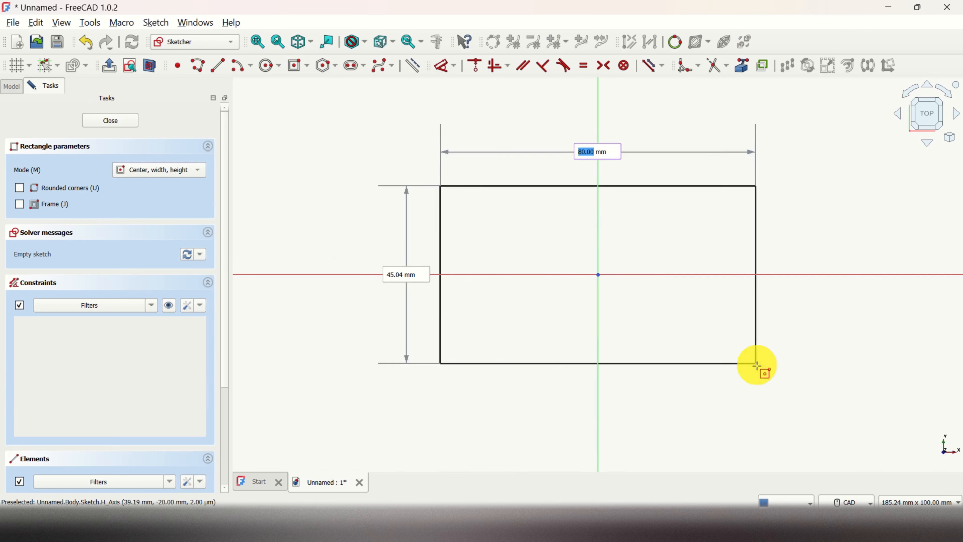
pyautogui.click(797, 391)
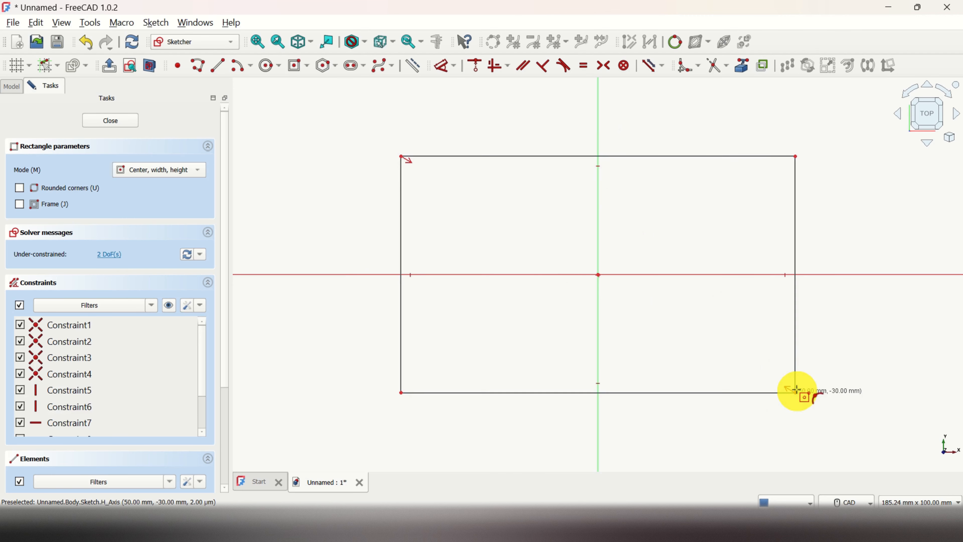
pyautogui.rightClick(719, 347)
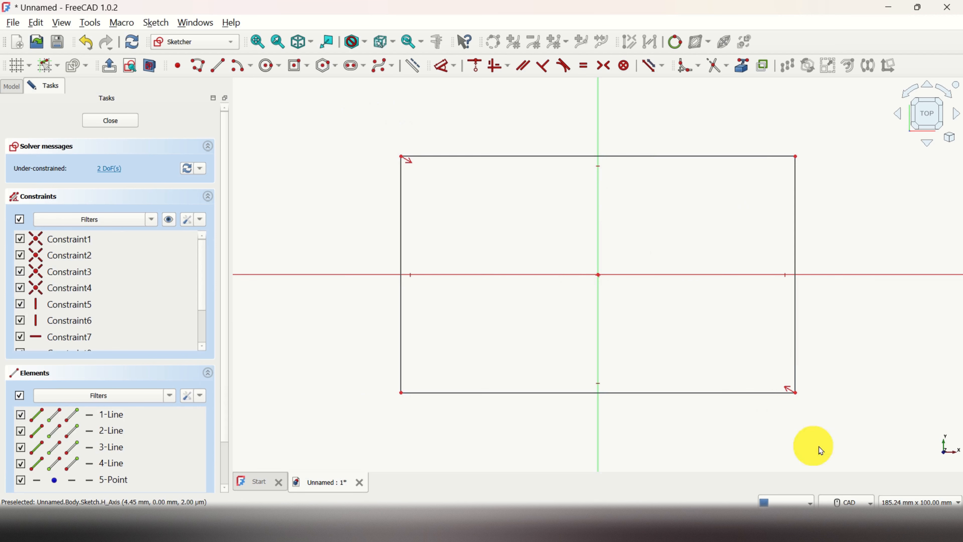
pyautogui.click(122, 126)
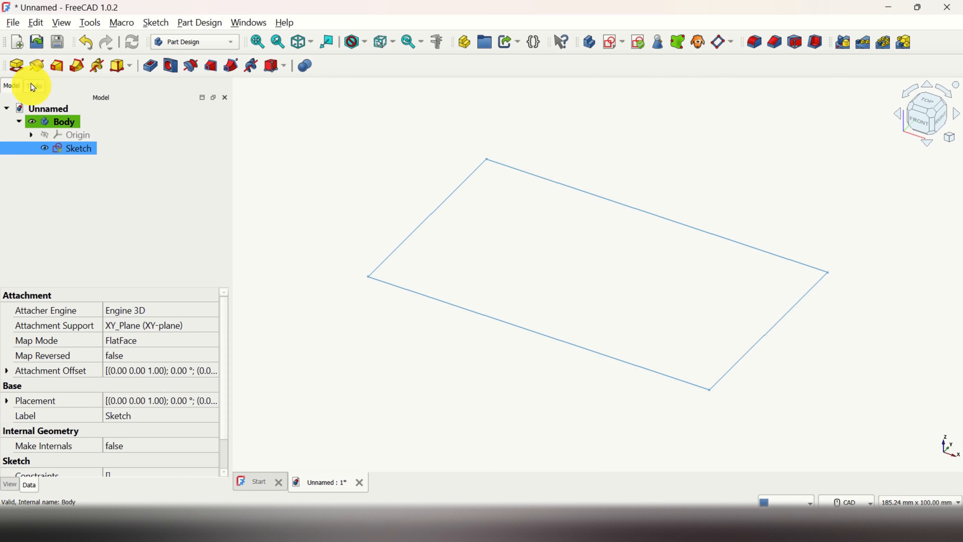
# Pad the rectangle sketch to a length of 15 mm.
pyautogui.click(22, 74)
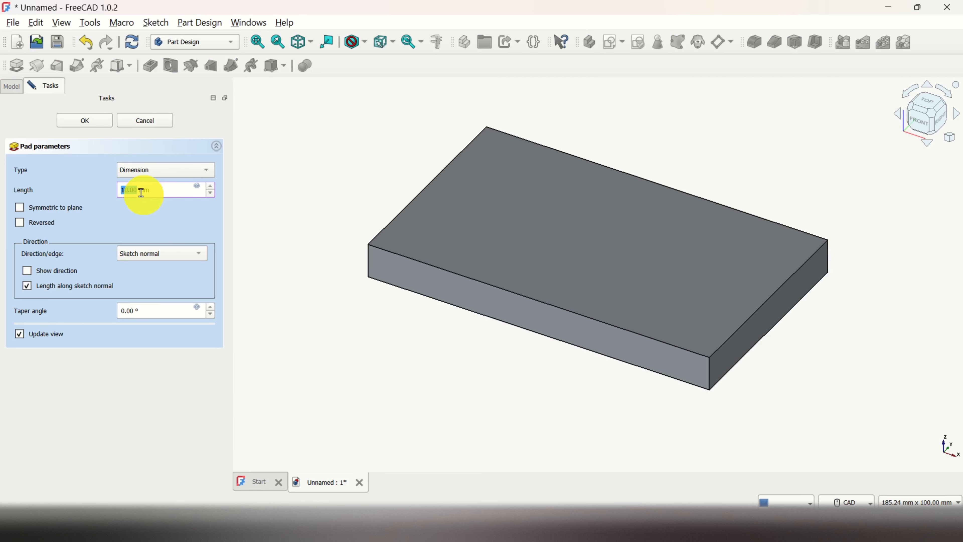
pyautogui.doubleClick(133, 189)
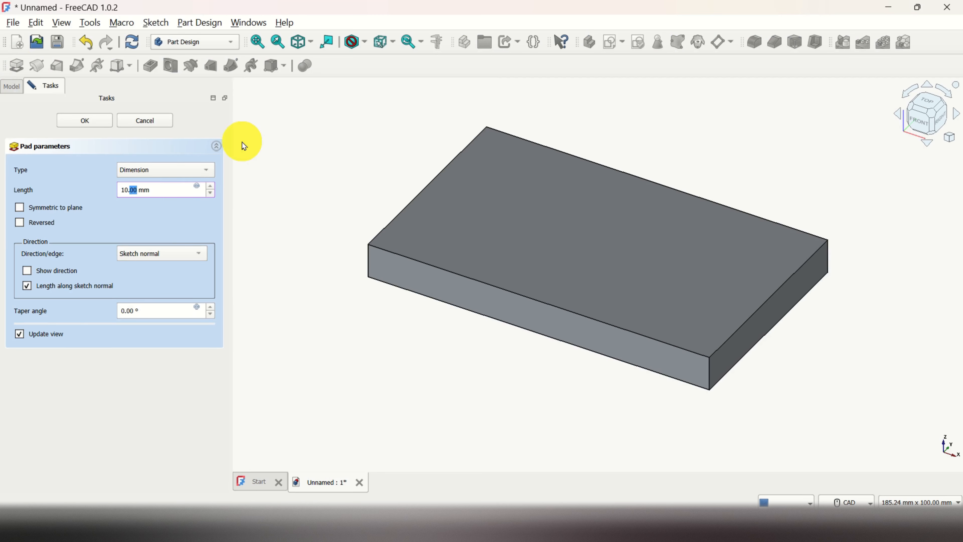
pyautogui.press('Right')
pyautogui.press('BackSpace')
pyautogui.press('BackSpace')
pyautogui.click(85, 120)
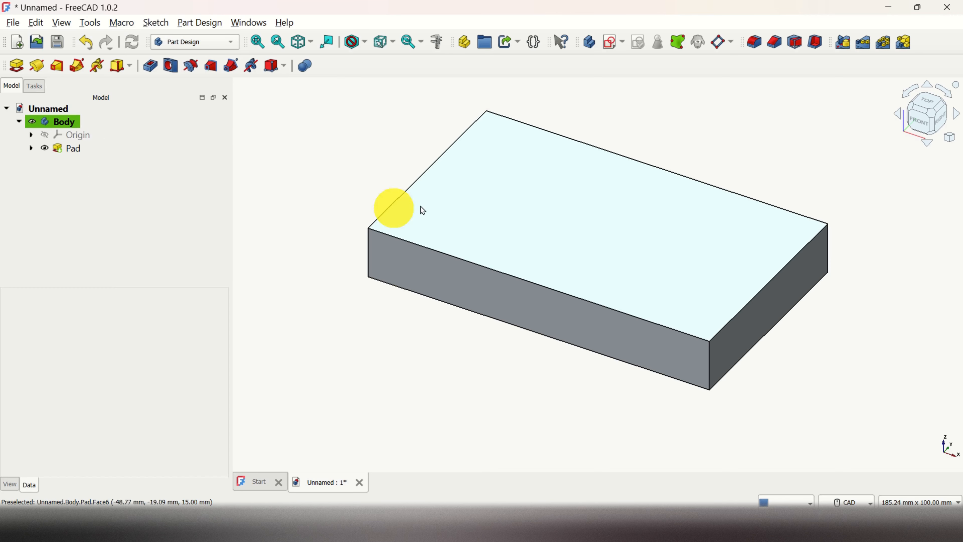
# Switch to the Draft workbench with the padded block in view.
pyautogui.scroll(1, 652, 128)
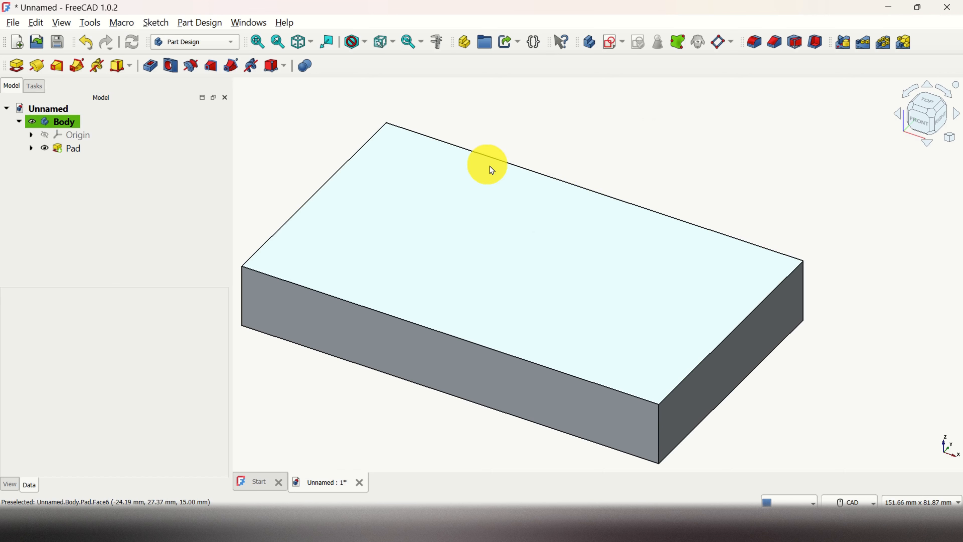
pyautogui.scroll(-1, 340, 387)
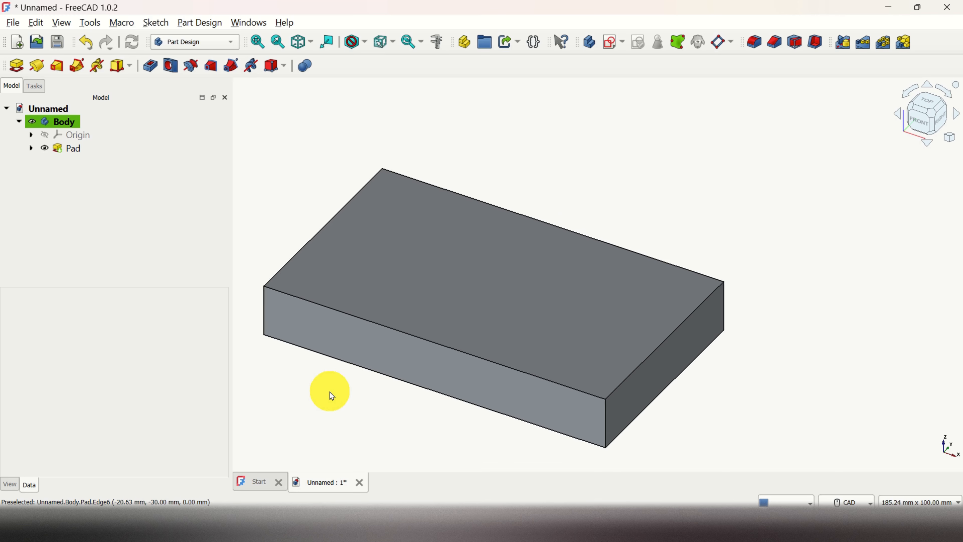
pyautogui.moveTo(330, 394); pyautogui.dragTo(376, 374, button='middle')
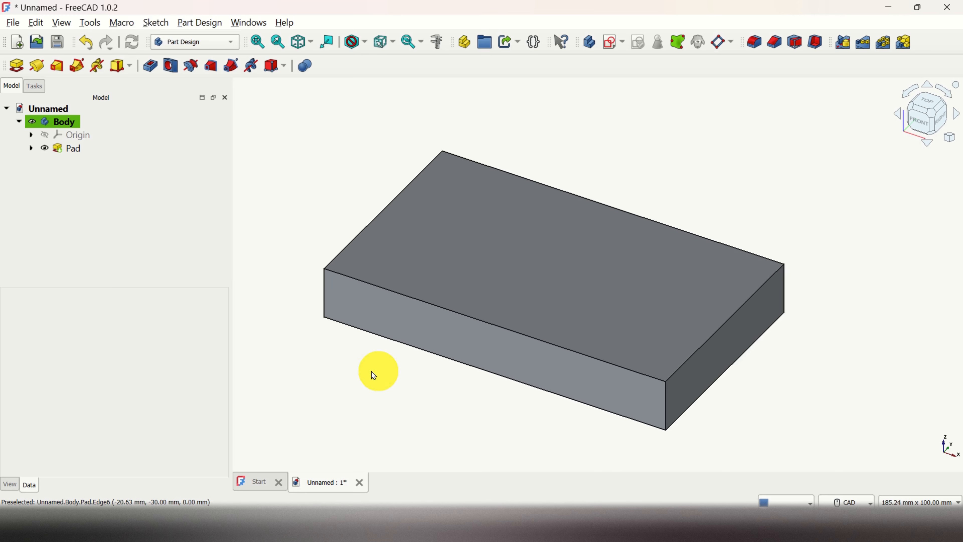
pyautogui.click(230, 45)
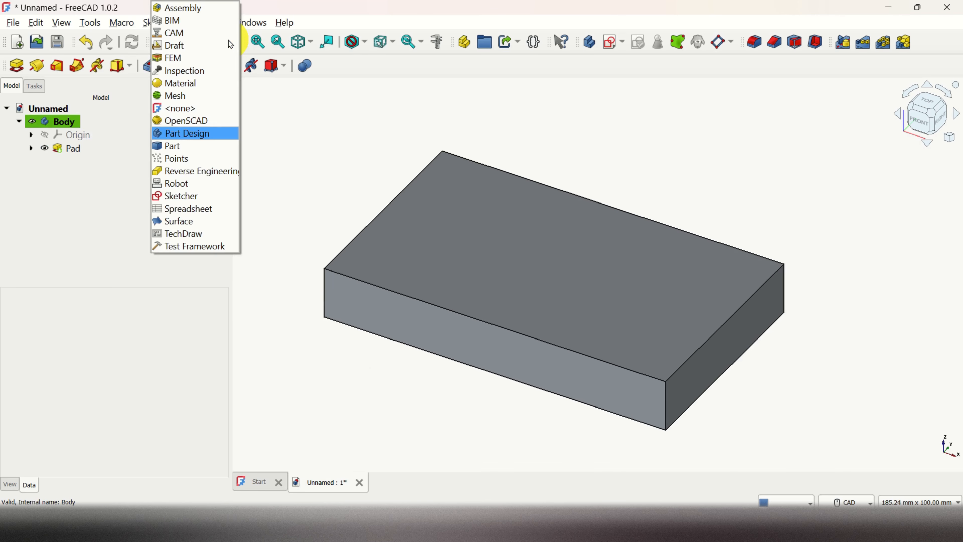
pyautogui.click(184, 46)
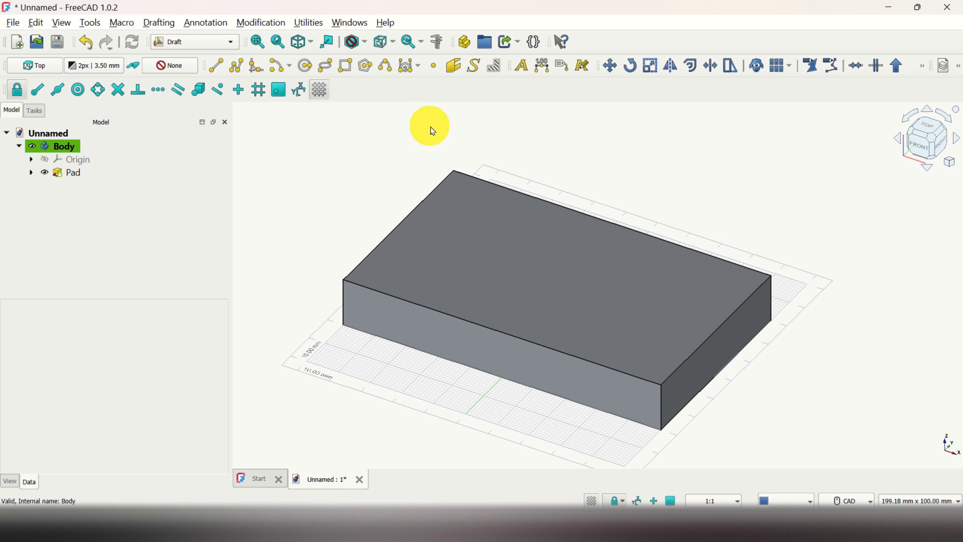
# Start a ShapeString and set its Z position to 15 mm, level with the block's upper face.
pyautogui.click(477, 68)
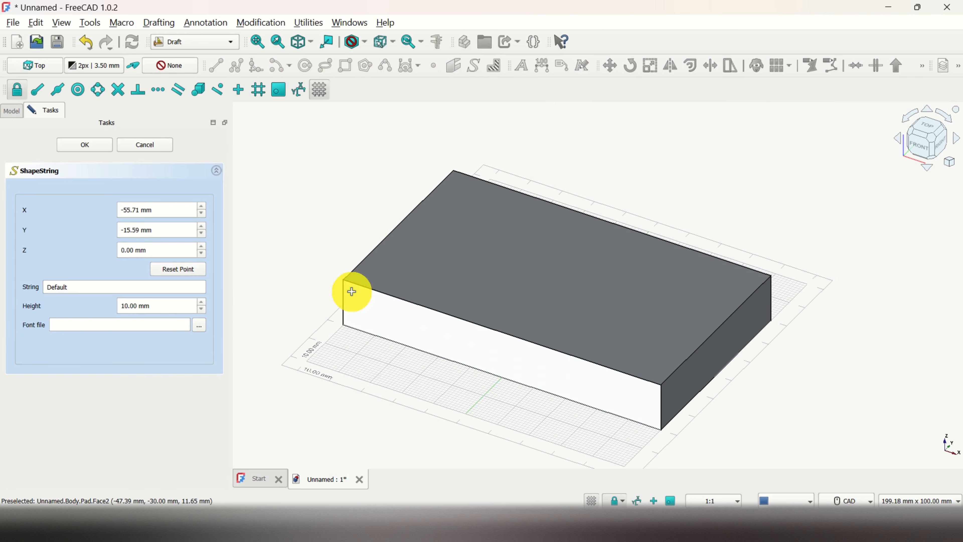
pyautogui.scroll(4, 345, 281)
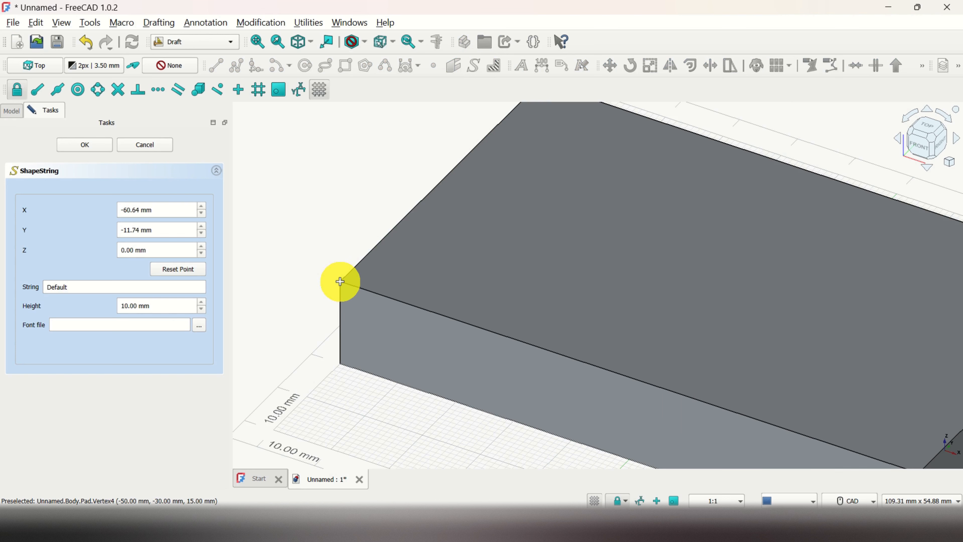
pyautogui.doubleClick(135, 252)
pyautogui.press('Left')
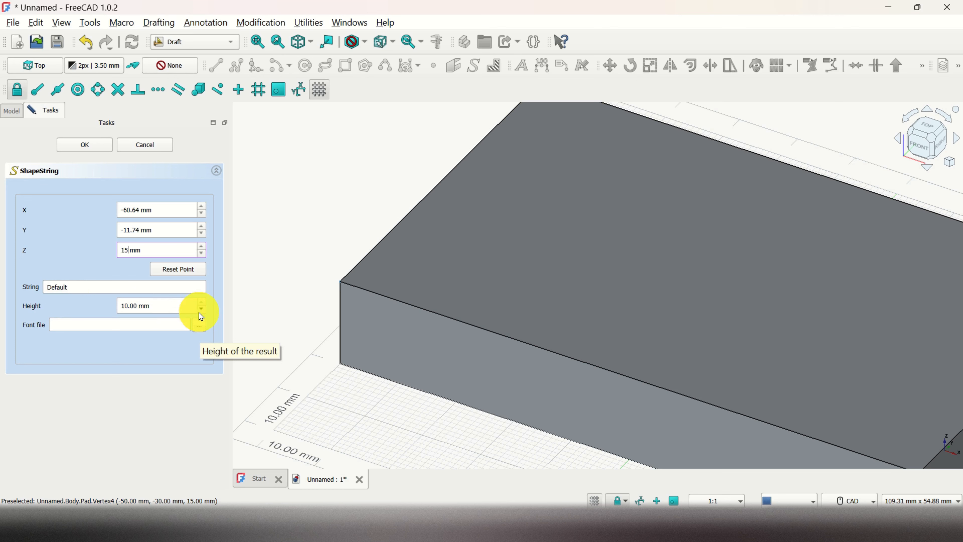
# Choose timesbd.ttf from C:\Windows\Fonts as the ShapeString's font file.
pyautogui.click(201, 330)
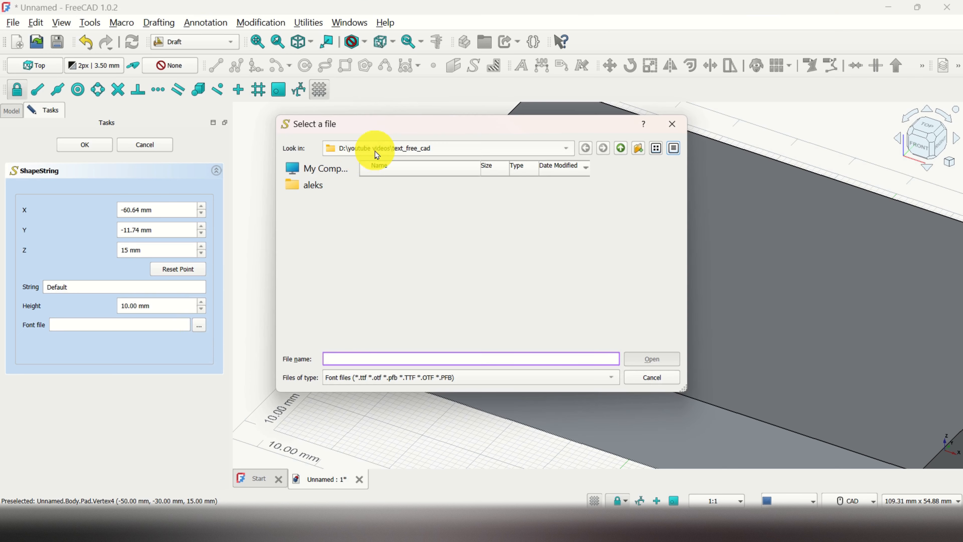
pyautogui.click(331, 169)
pyautogui.click(393, 190)
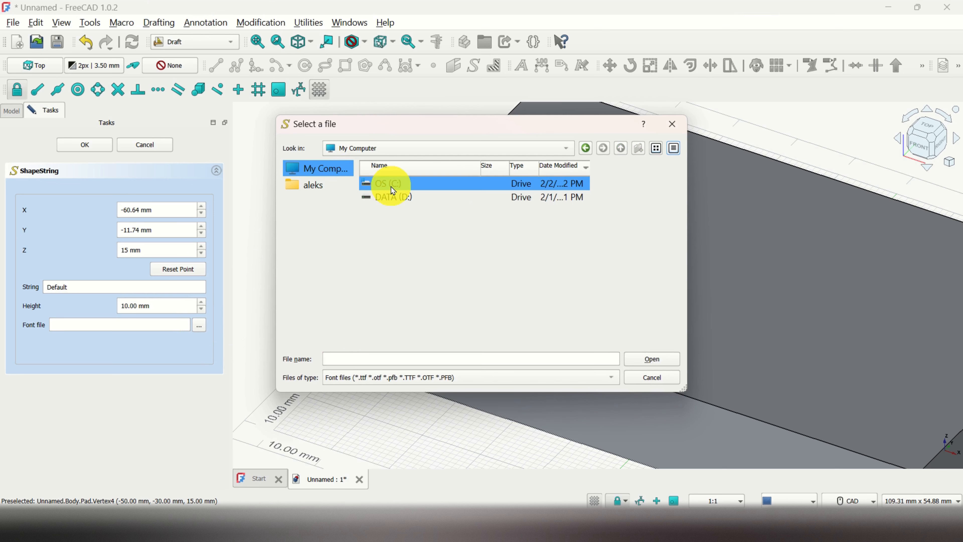
pyautogui.doubleClick(393, 190)
pyautogui.click(431, 197)
pyautogui.doubleClick(424, 197)
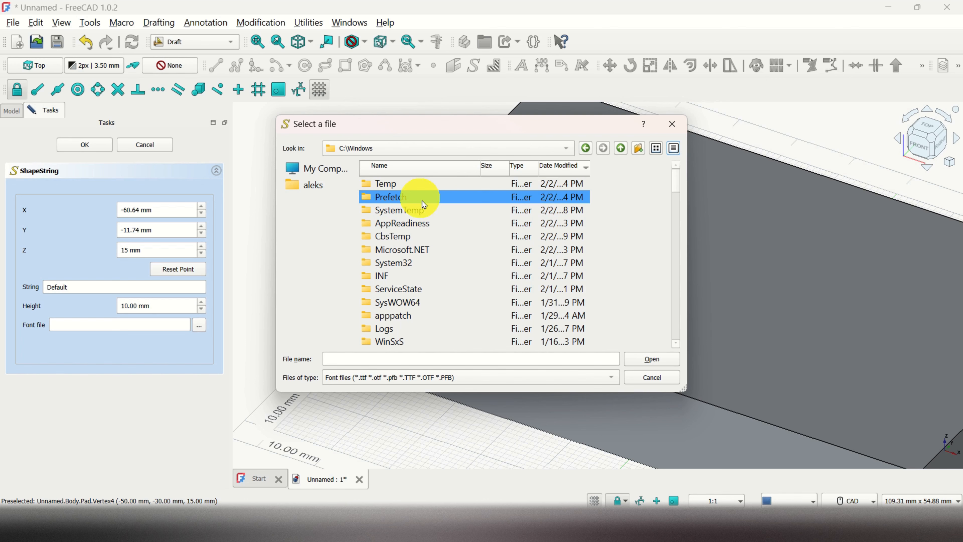
pyautogui.click(334, 358)
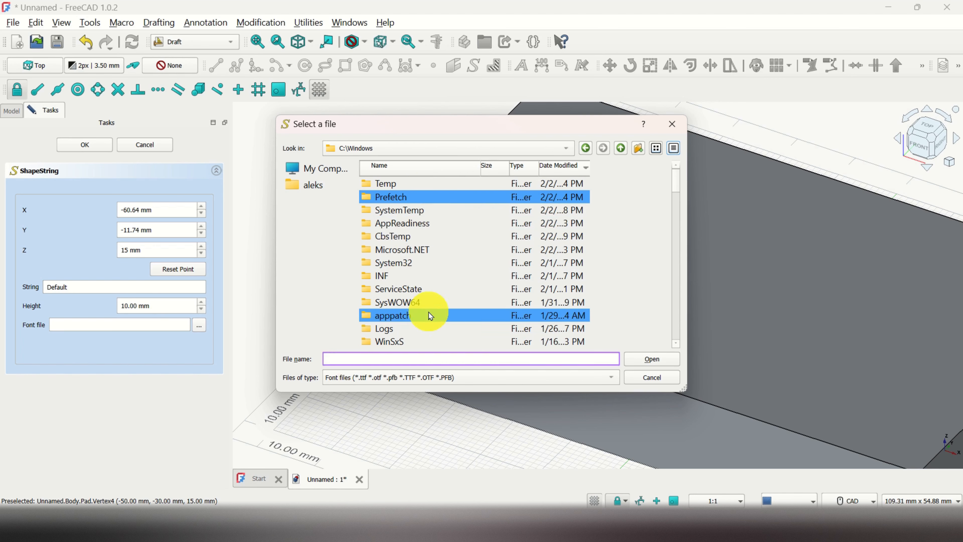
pyautogui.write('font')
pyautogui.click(353, 372)
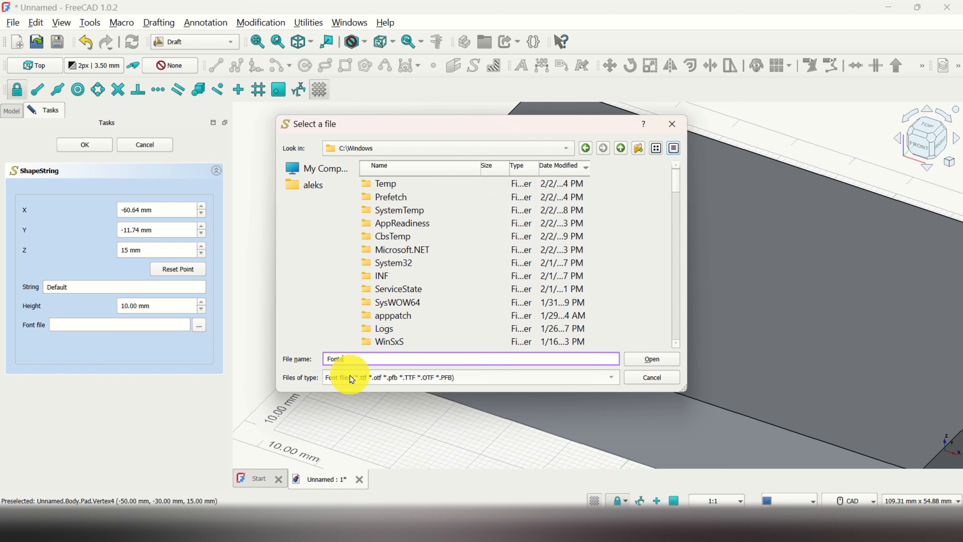
pyautogui.press('Return')
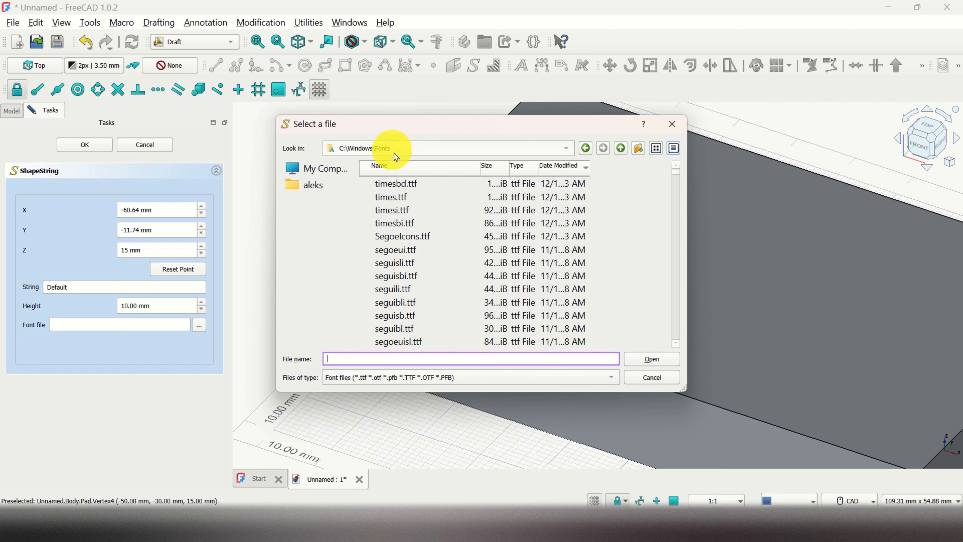
pyautogui.click(421, 187)
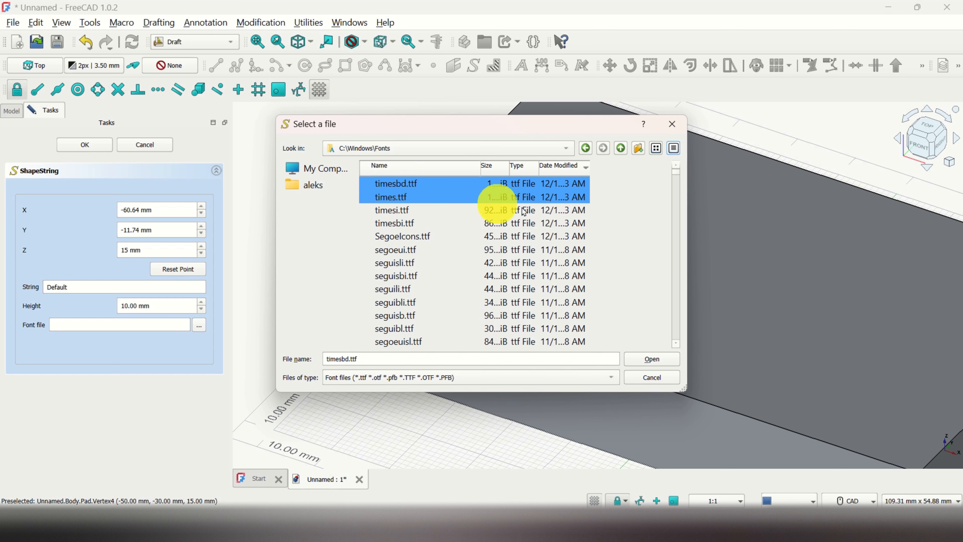
pyautogui.click(658, 365)
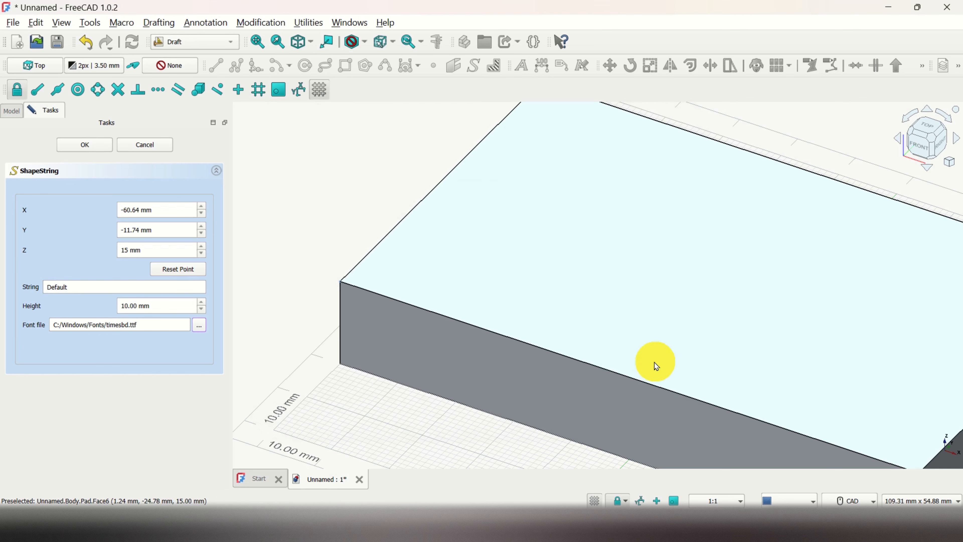
# Set the ShapeString's text to "Hello!" and create it with the 10 mm height.
pyautogui.click(77, 289)
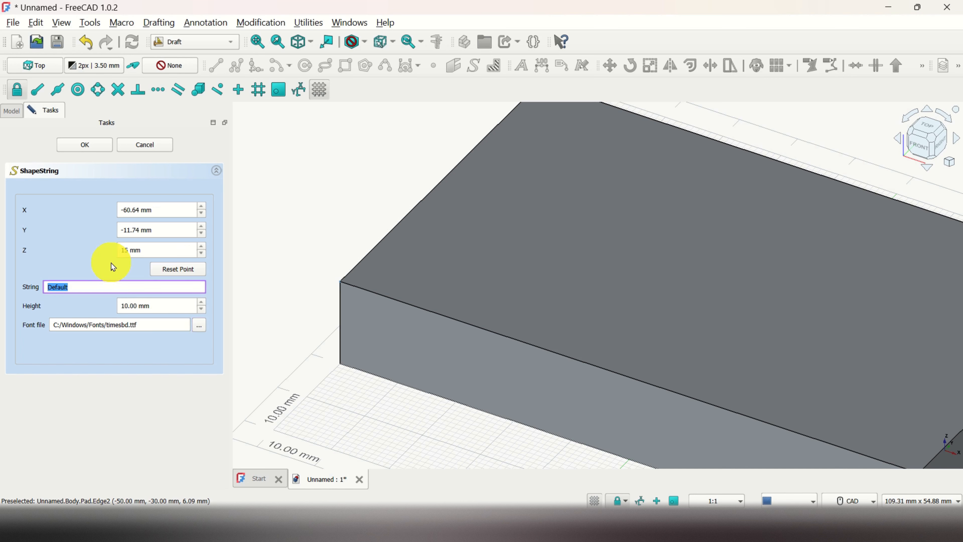
pyautogui.write('Hello!')
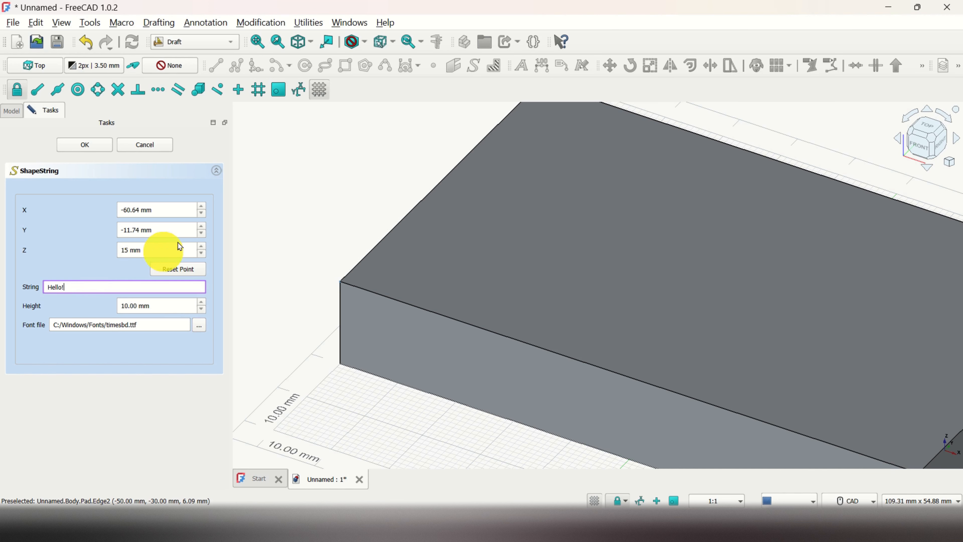
pyautogui.click(108, 146)
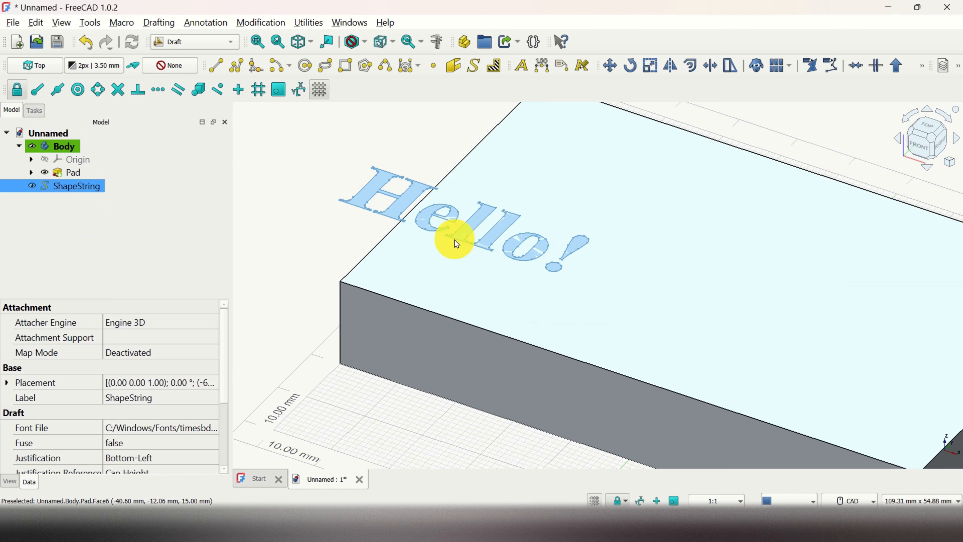
# Increase the "Hello!" ShapeString's X position so the whole text lies over the block's upper face.
pyautogui.scroll(-2, 417, 273)
pyautogui.moveTo(387, 374); pyautogui.dragTo(399, 395, button='middle')
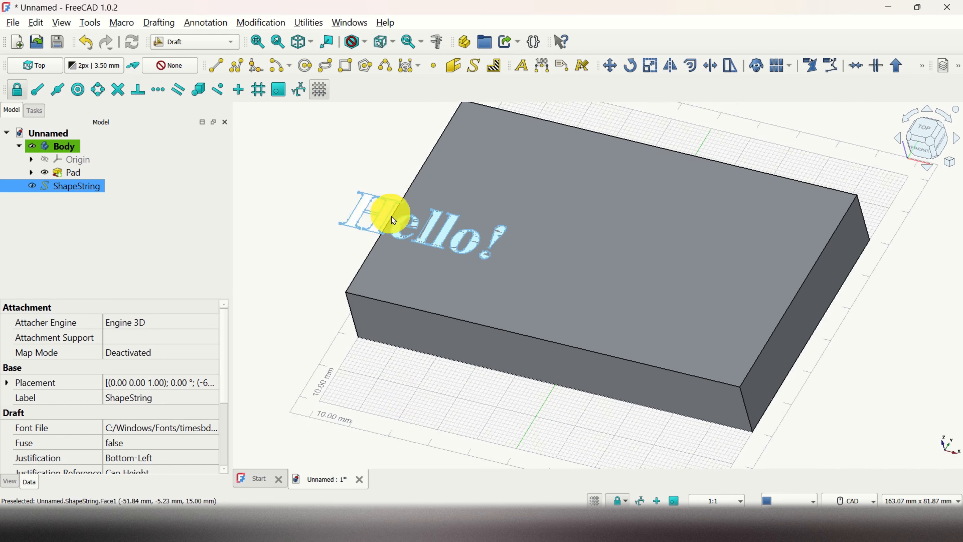
pyautogui.click(370, 219)
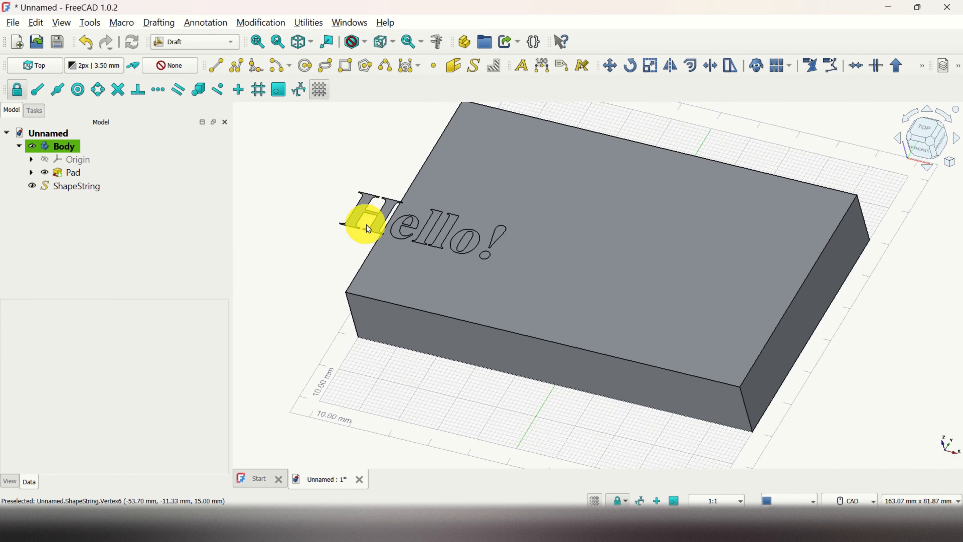
pyautogui.click(376, 228)
pyautogui.click(376, 229)
pyautogui.doubleClick(81, 186)
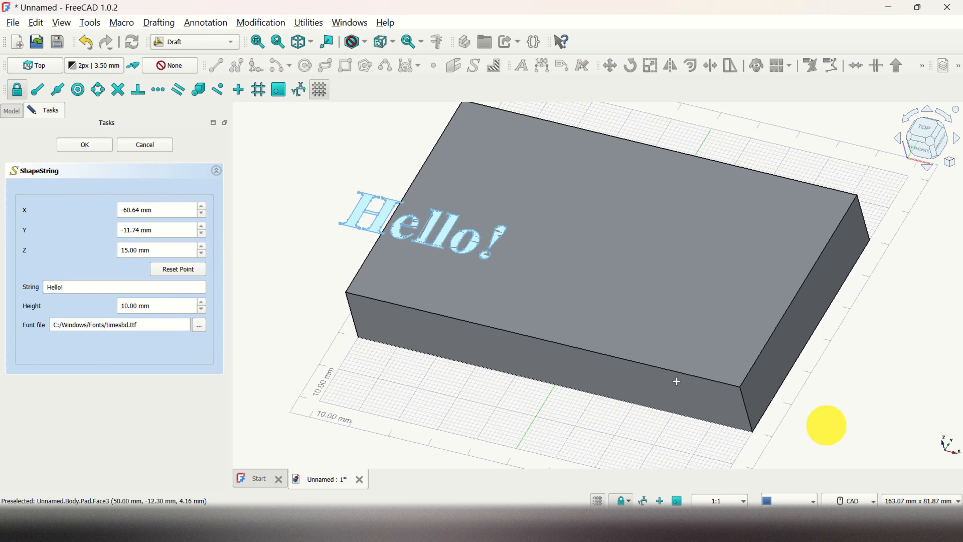
pyautogui.click(201, 208)
pyautogui.click(90, 141)
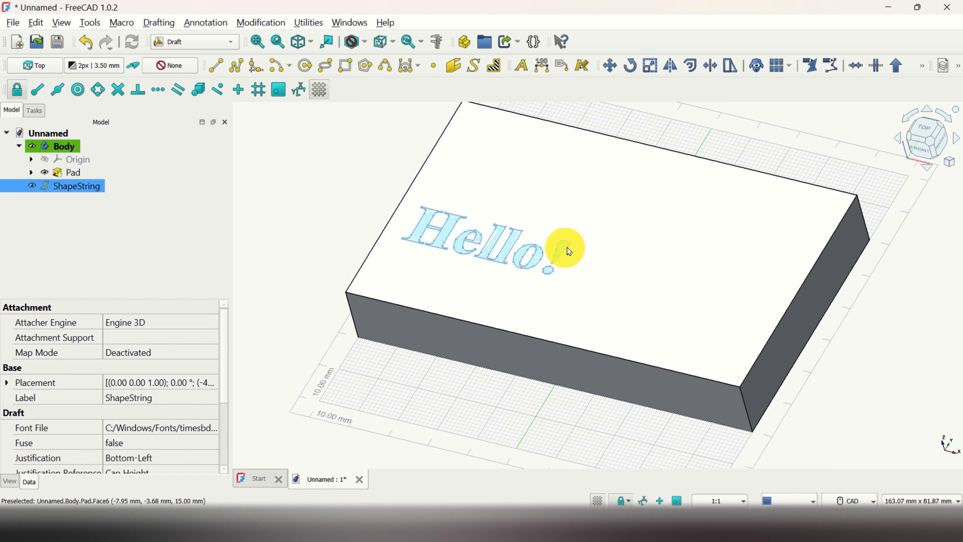
# Move the "Hello!" text inward, to the middle of the front half of the block's upper face.
pyautogui.click(613, 67)
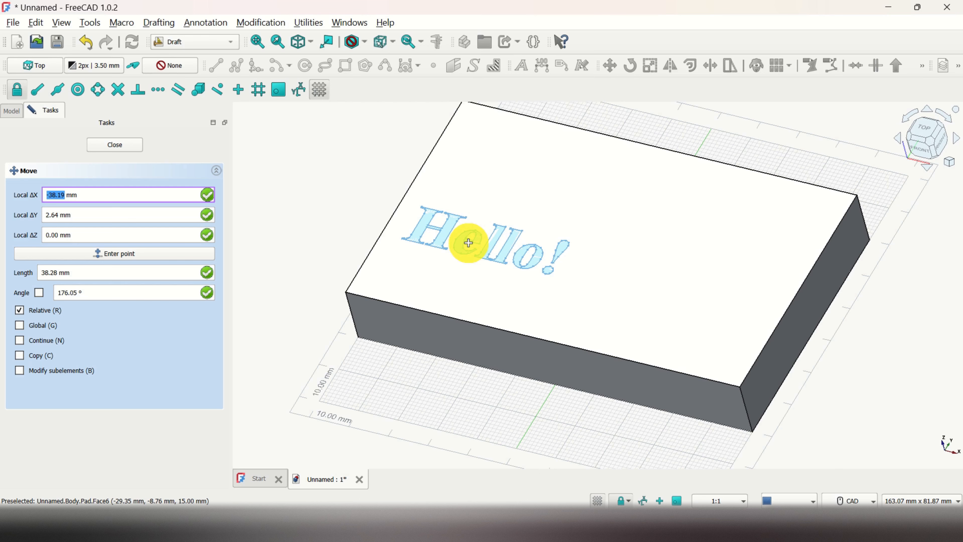
pyautogui.click(460, 238)
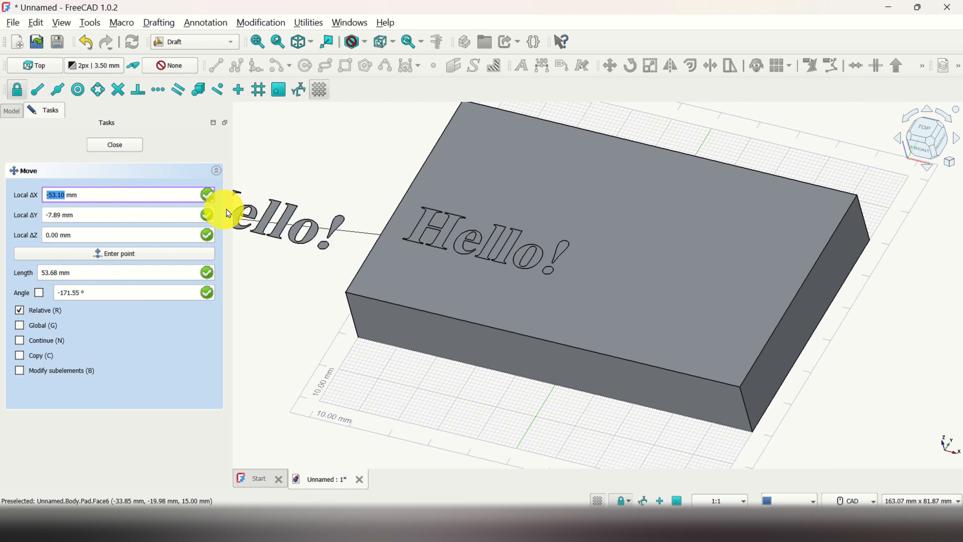
pyautogui.click(531, 295)
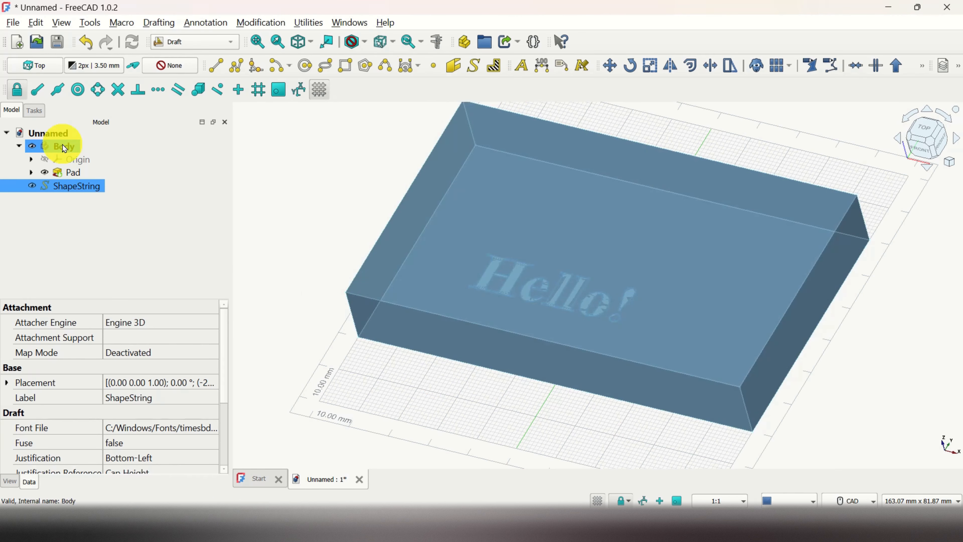
# Start a second ShapeString with the text "How are you?", Z position 15 mm and height 7 mm.
pyautogui.click(70, 149)
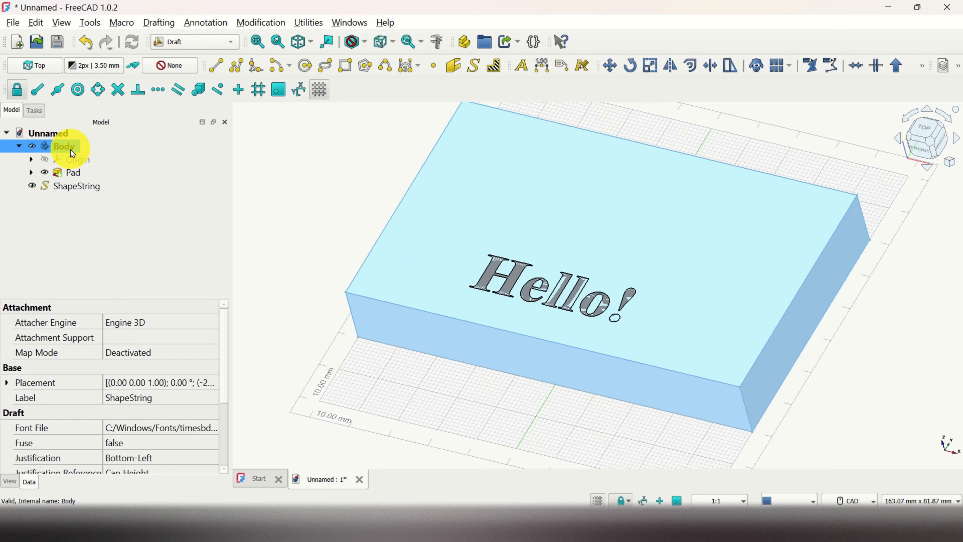
pyautogui.click(474, 68)
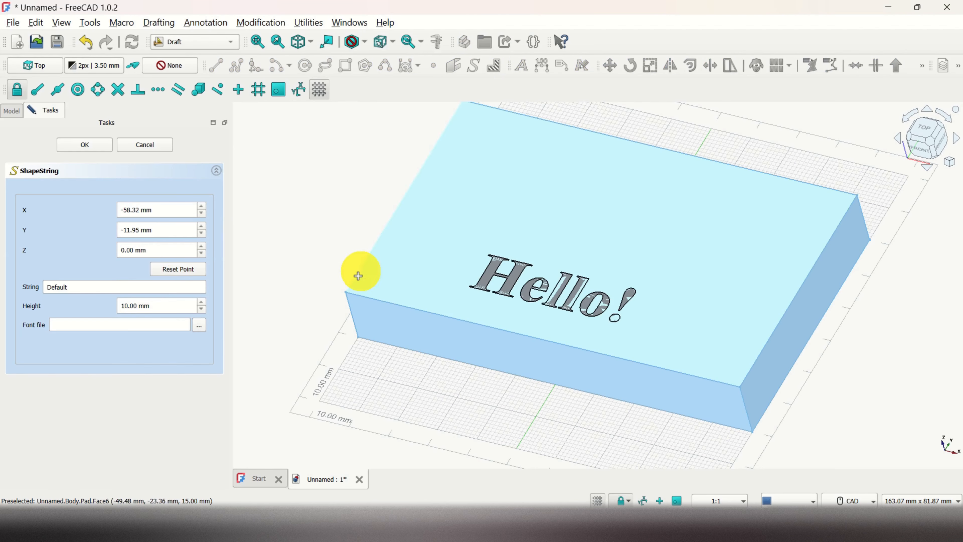
pyautogui.scroll(3, 346, 291)
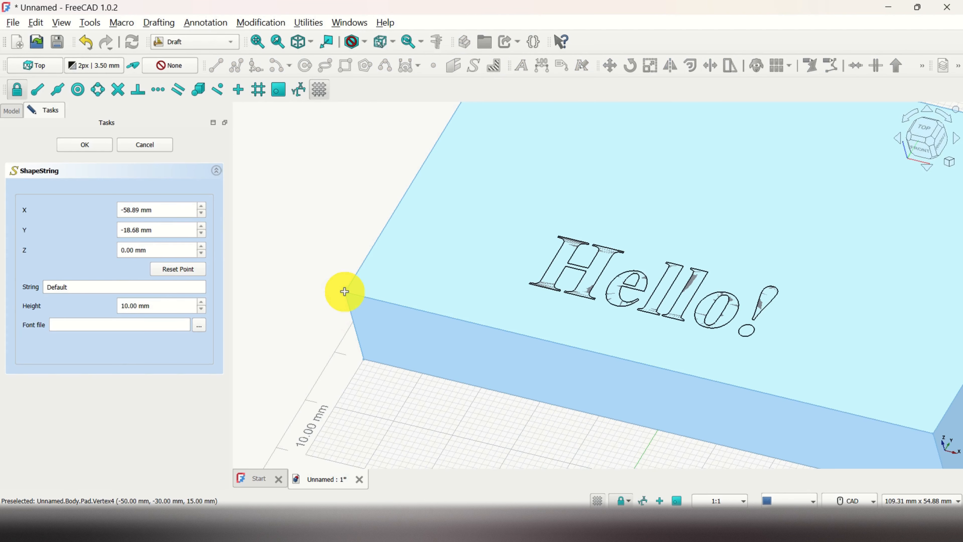
pyautogui.write('15')
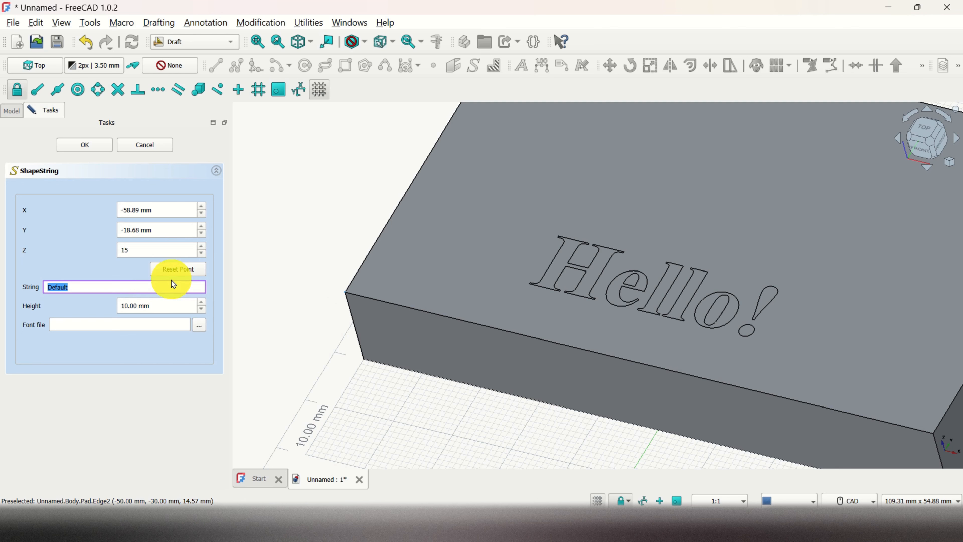
pyautogui.write('How are you?')
pyautogui.tripleClick(138, 310)
pyautogui.write('7')
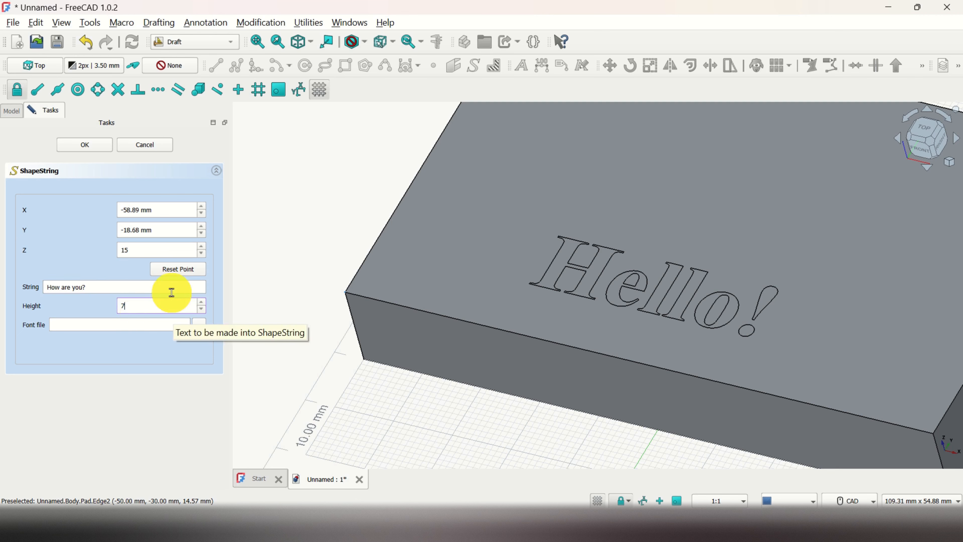
# Choose timesbi.ttf as the font file for "How are you?" and create the ShapeString.
pyautogui.click(207, 325)
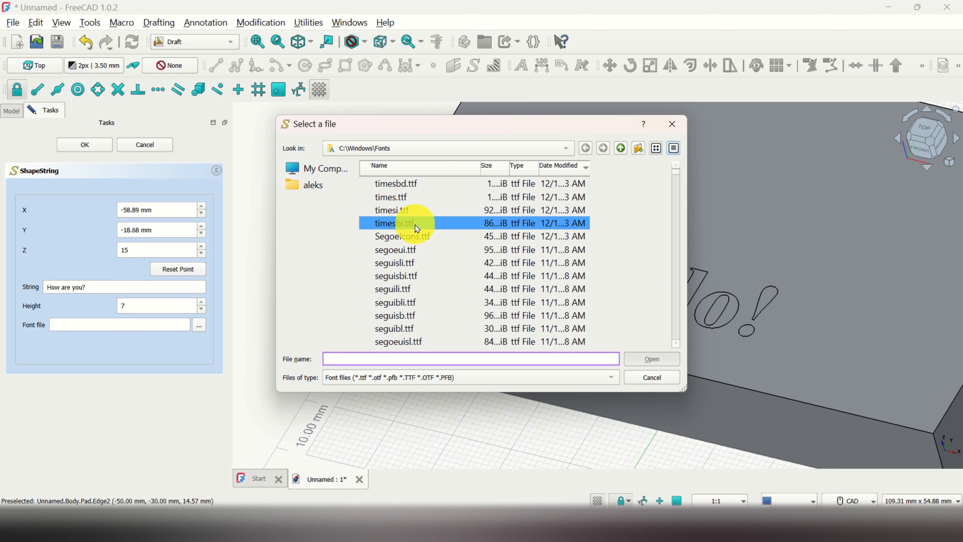
pyautogui.click(418, 227)
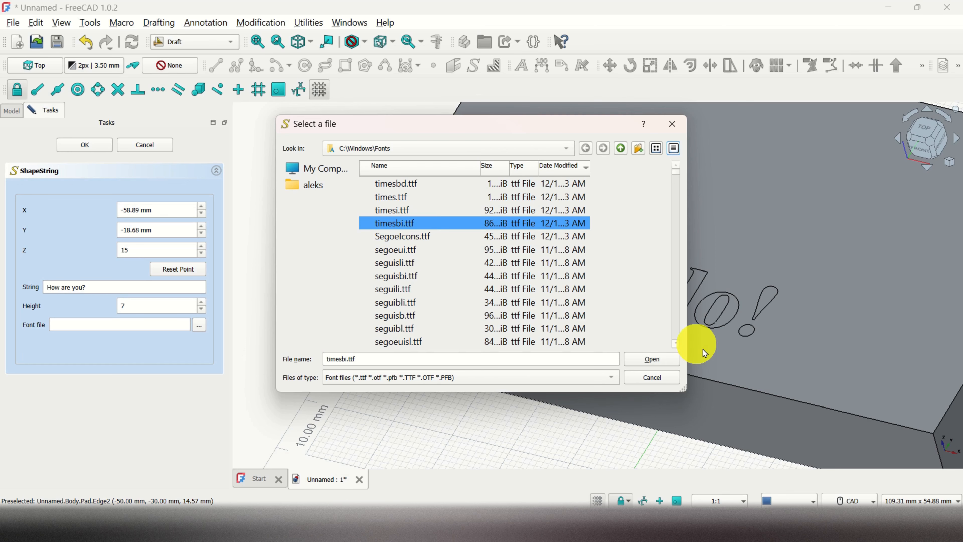
pyautogui.click(653, 359)
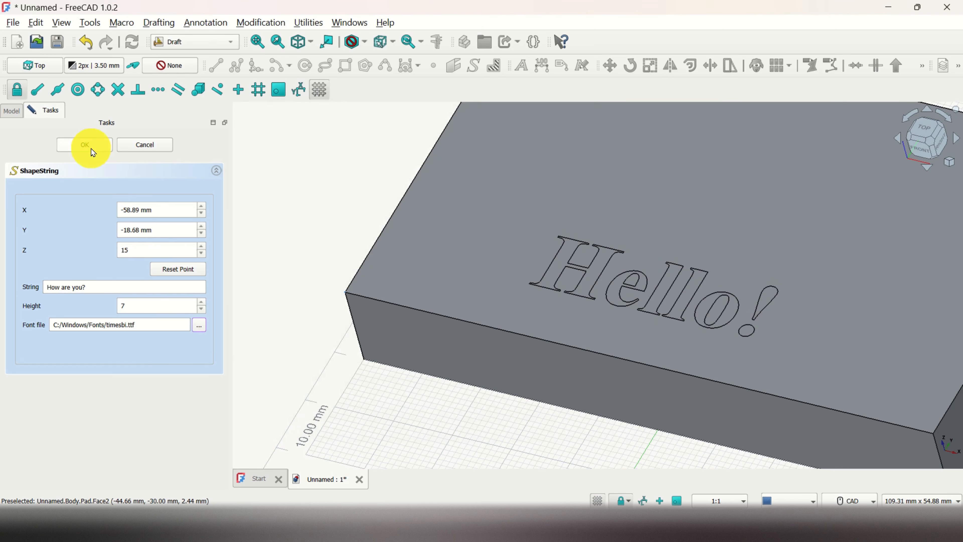
pyautogui.click(87, 144)
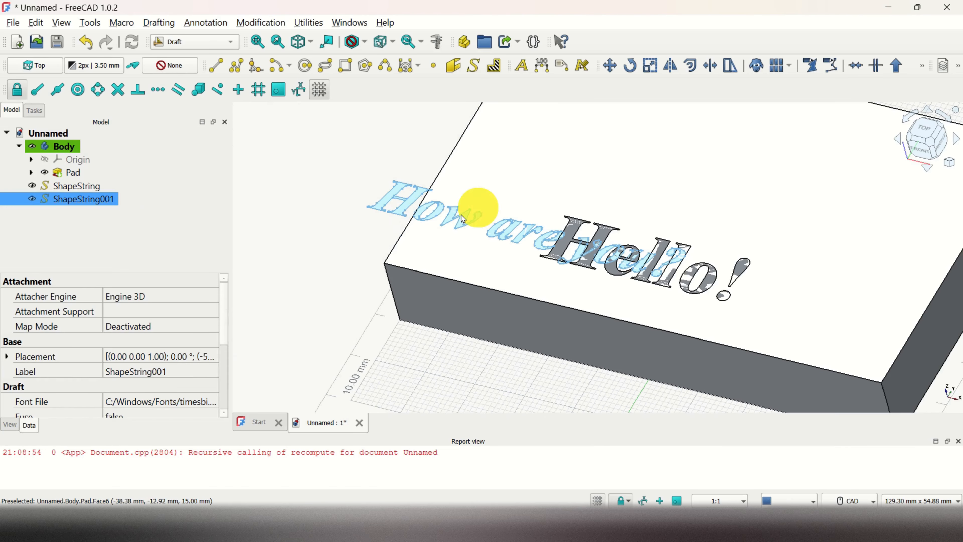
# Move the "How are you?" text about 28 mm in X and 26 mm in Y, placing it behind "Hello!" on the upper face.
pyautogui.scroll(-3, 417, 208)
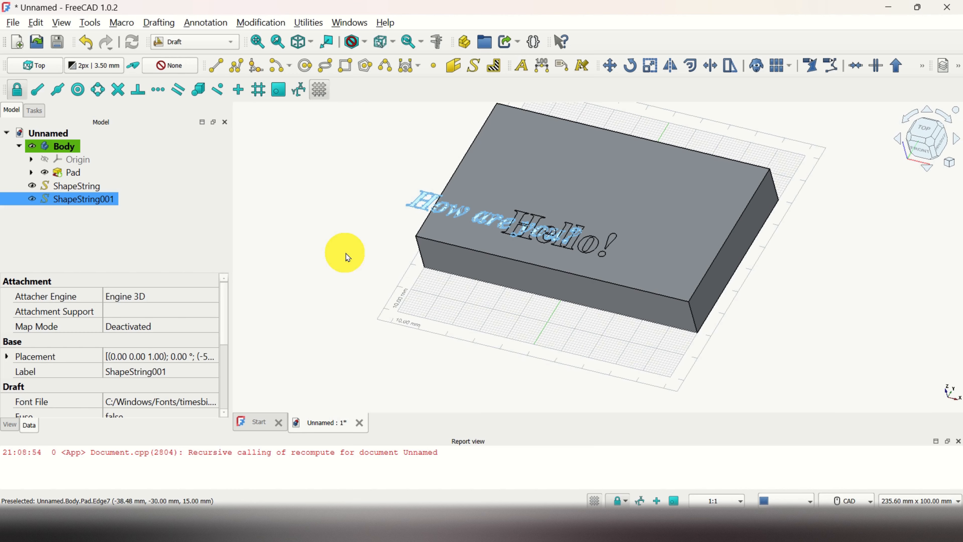
pyautogui.scroll(-2, 380, 276)
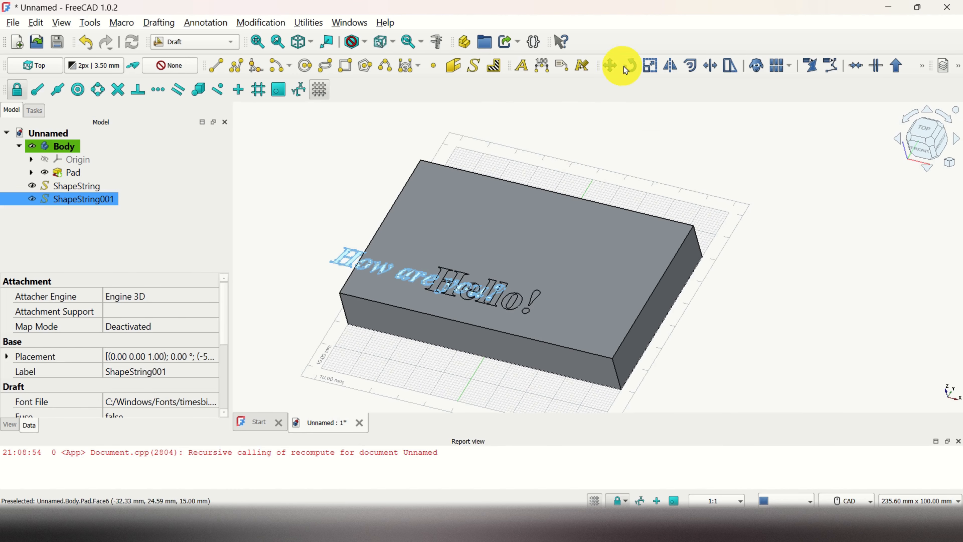
pyautogui.click(610, 67)
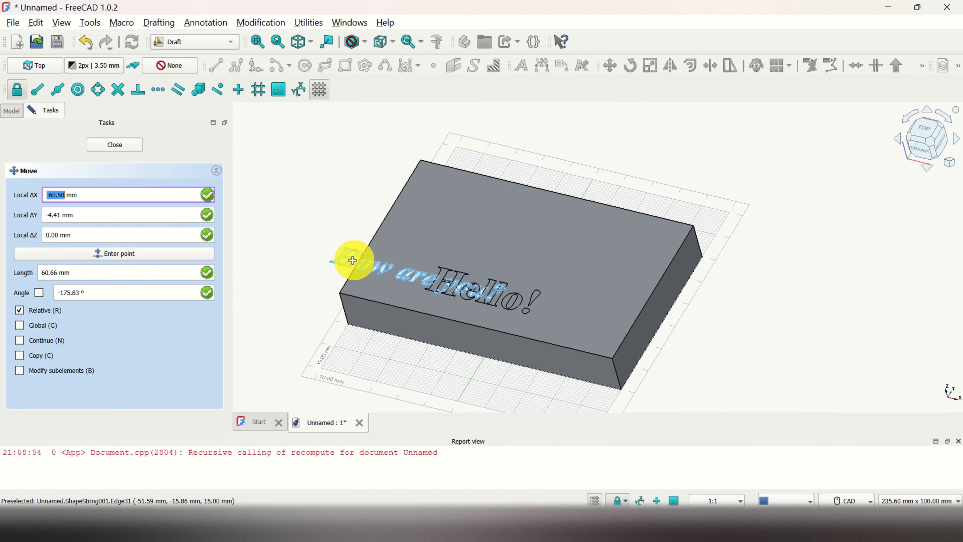
pyautogui.click(352, 260)
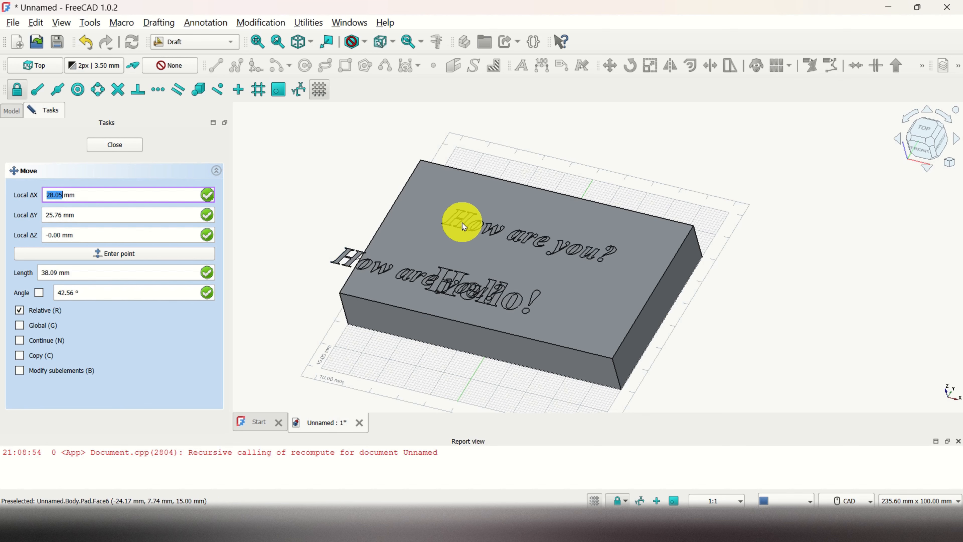
pyautogui.click(461, 223)
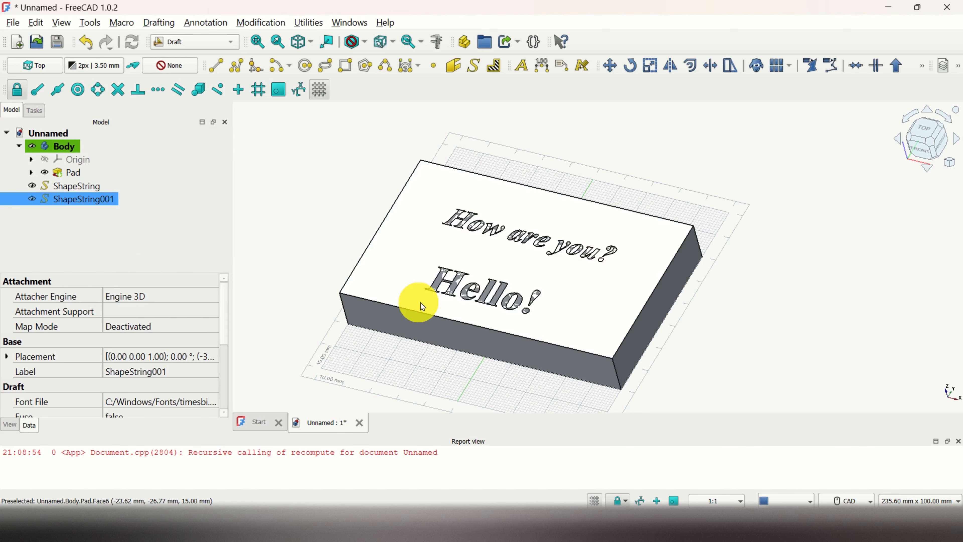
pyautogui.scroll(2, 479, 296)
pyautogui.scroll(-2, 478, 296)
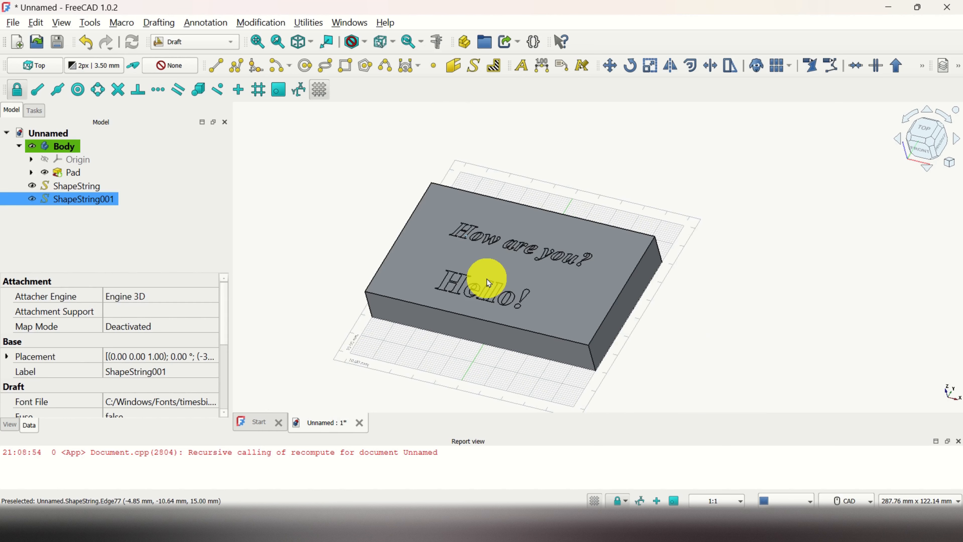
pyautogui.scroll(2, 490, 275)
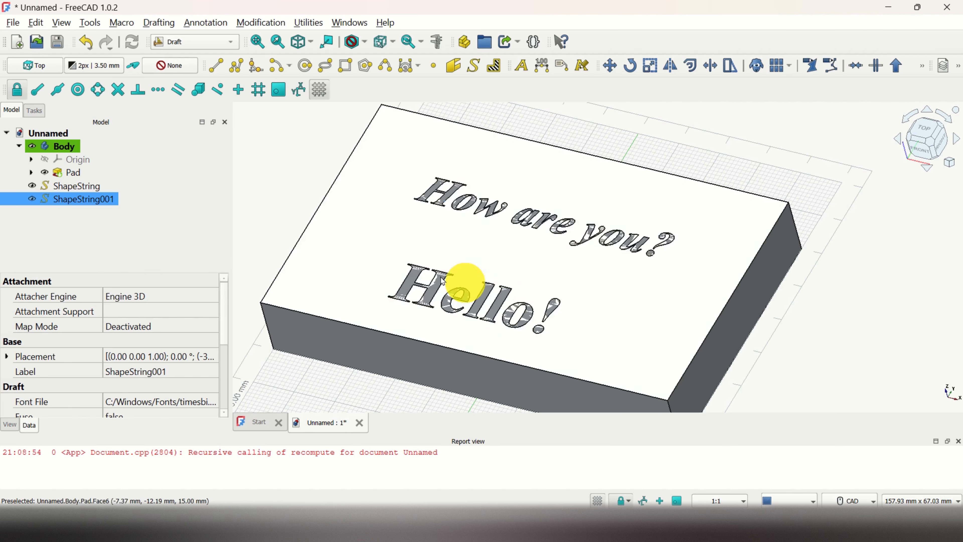
# Switch to the Part workbench and extrude the "How are you?" text 3 mm along its normal.
pyautogui.scroll(-2, 276, 196)
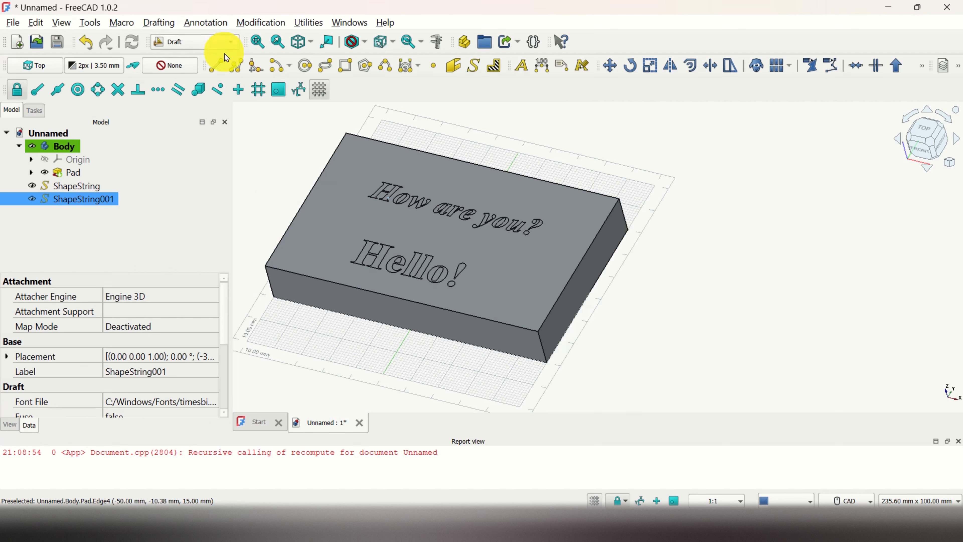
pyautogui.click(233, 43)
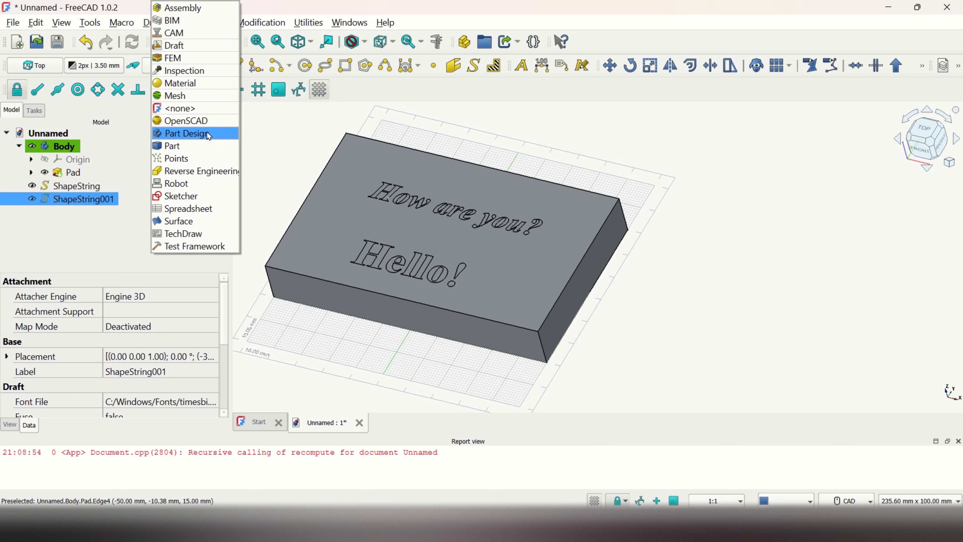
pyautogui.click(205, 147)
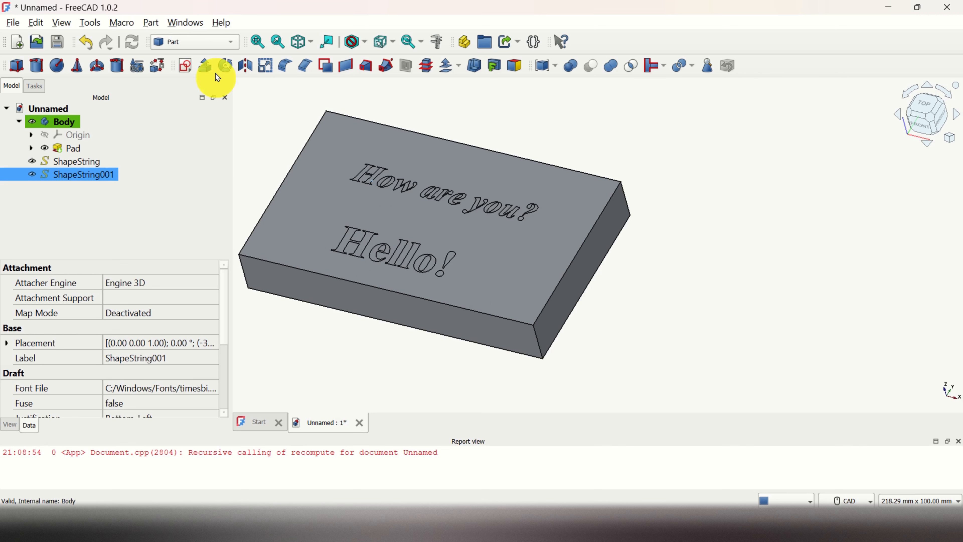
pyautogui.click(205, 67)
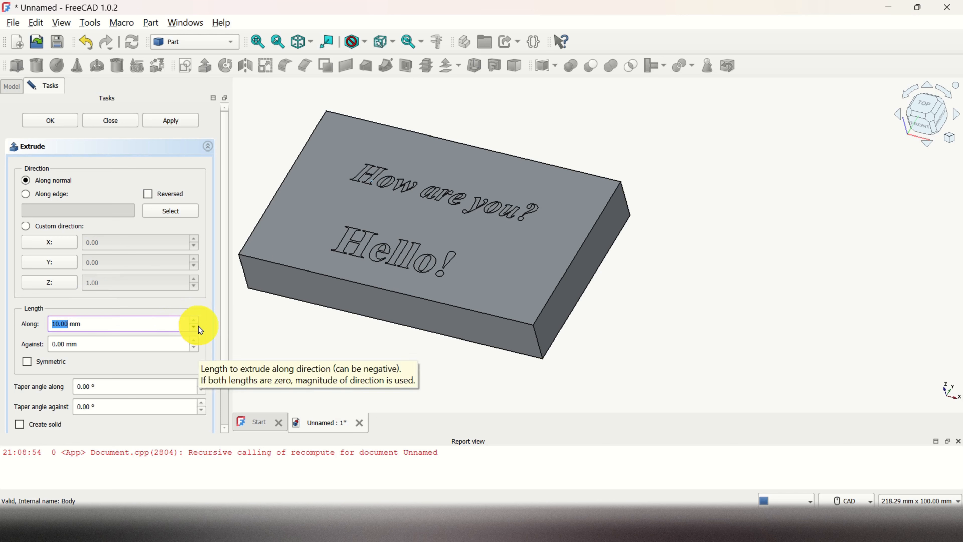
pyautogui.click(197, 327)
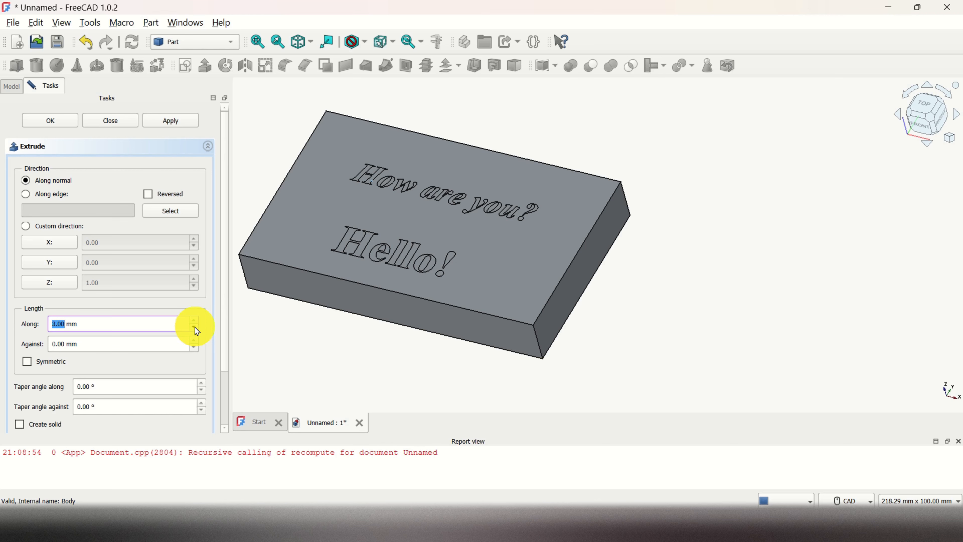
pyautogui.moveTo(227, 363); pyautogui.dragTo(226, 288)
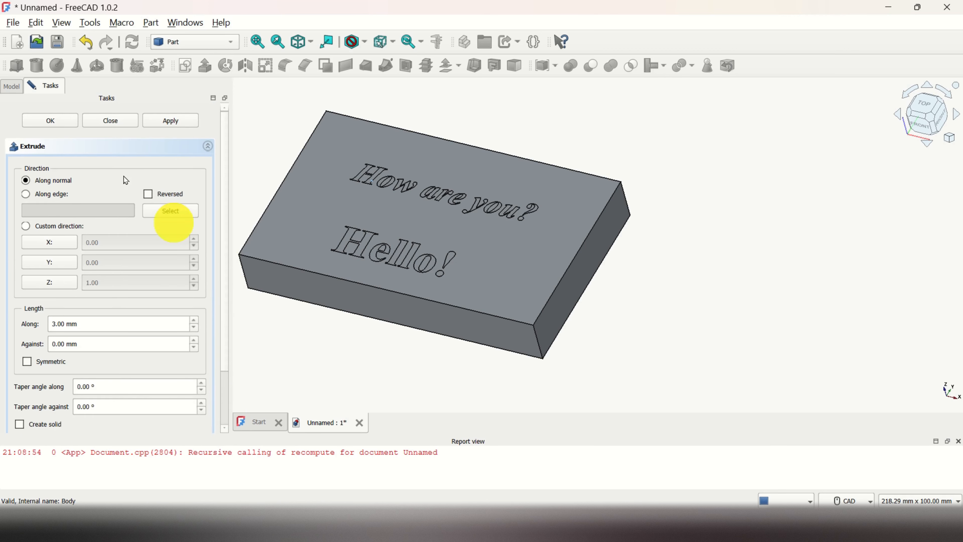
pyautogui.click(65, 120)
# Apply a random color to the "How are you?" extrusion.
pyautogui.click(77, 178)
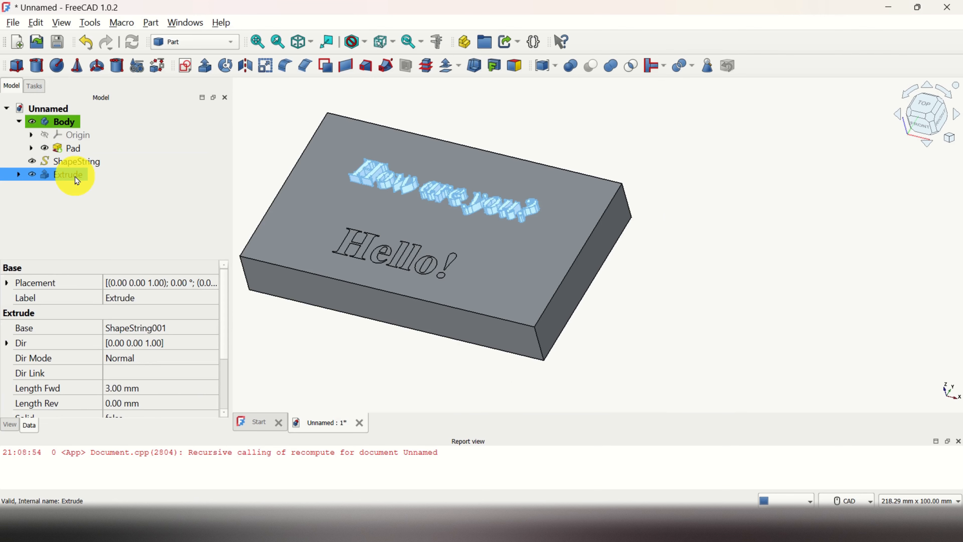
pyautogui.rightClick(77, 180)
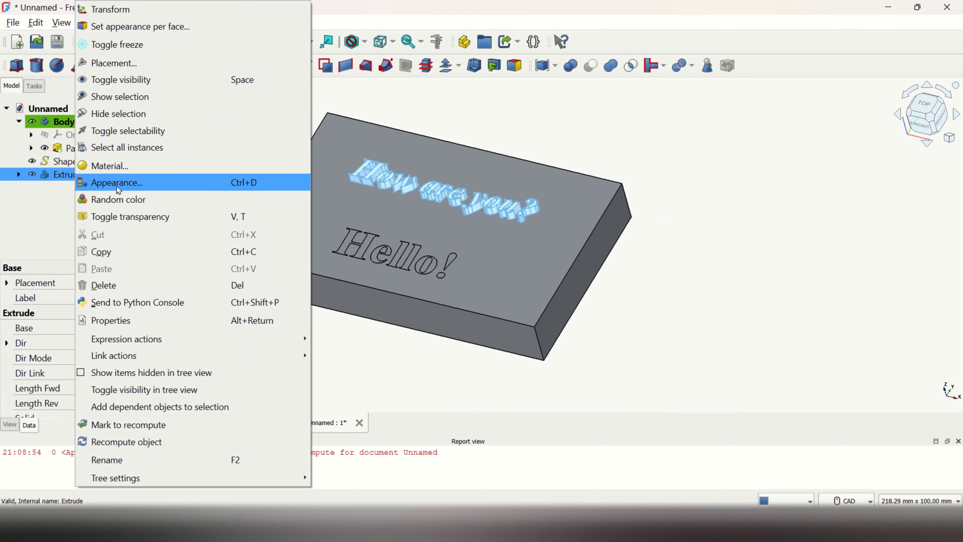
pyautogui.click(110, 198)
pyautogui.click(542, 155)
pyautogui.scroll(2, 385, 200)
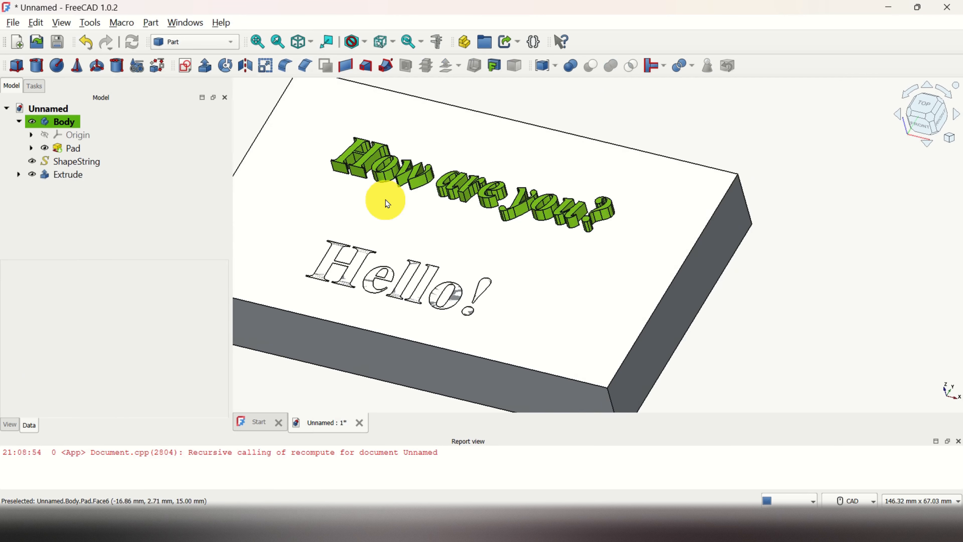
pyautogui.scroll(-3, 413, 193)
pyautogui.moveTo(421, 373); pyautogui.dragTo(434, 342, button='middle')
pyautogui.scroll(2, 440, 275)
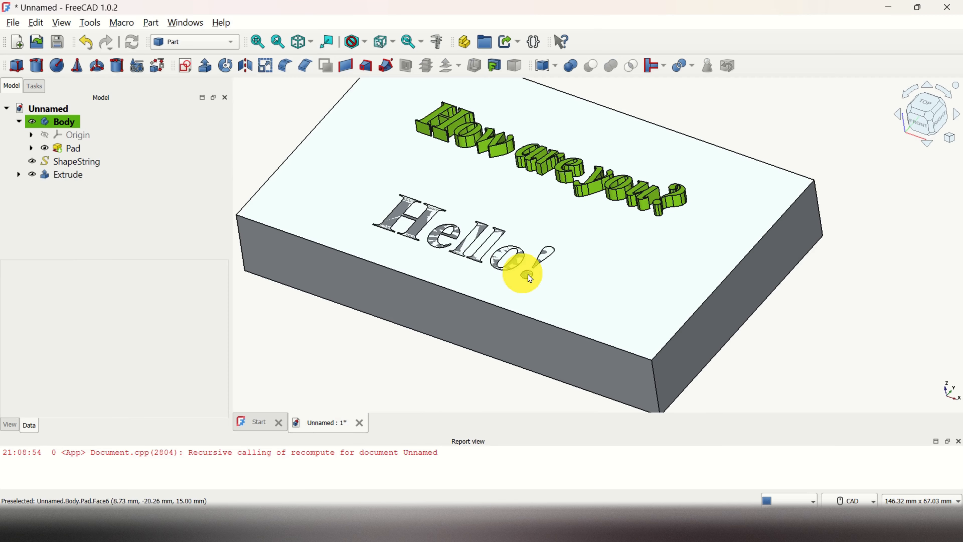
pyautogui.moveTo(344, 334); pyautogui.dragTo(651, 225, button='middle')
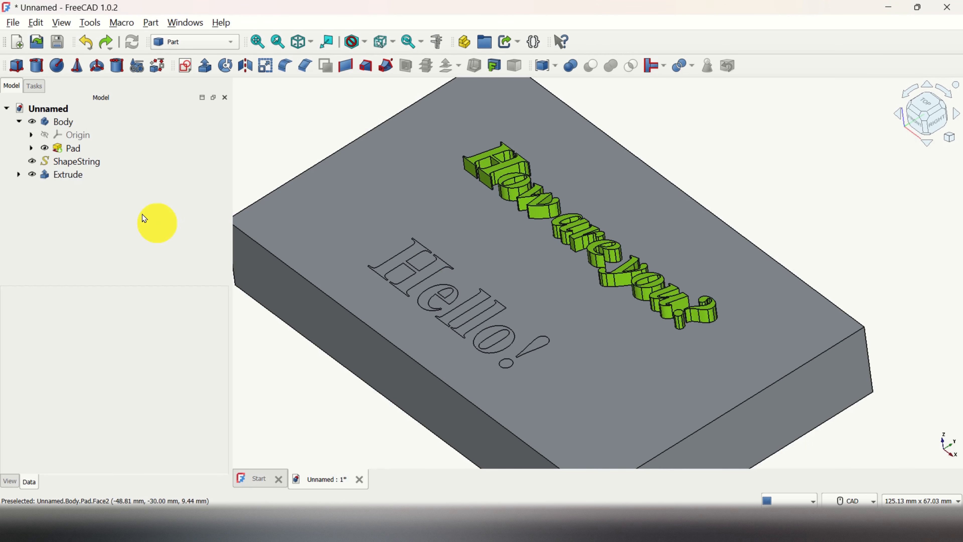
# Extrude the "Hello!" text down into the block, with length 0 mm along and 3 mm against the normal.
pyautogui.click(91, 162)
pyautogui.click(93, 165)
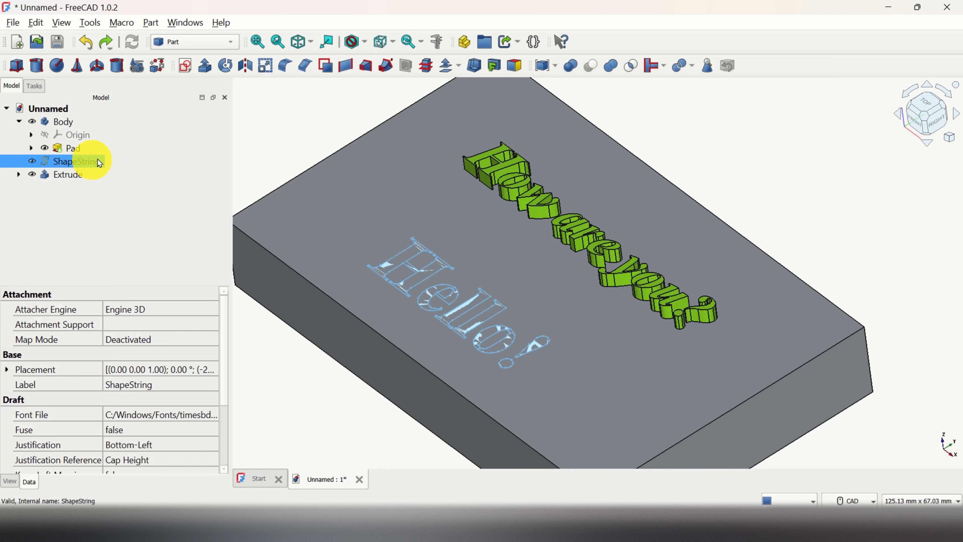
pyautogui.click(207, 67)
pyautogui.doubleClick(62, 319)
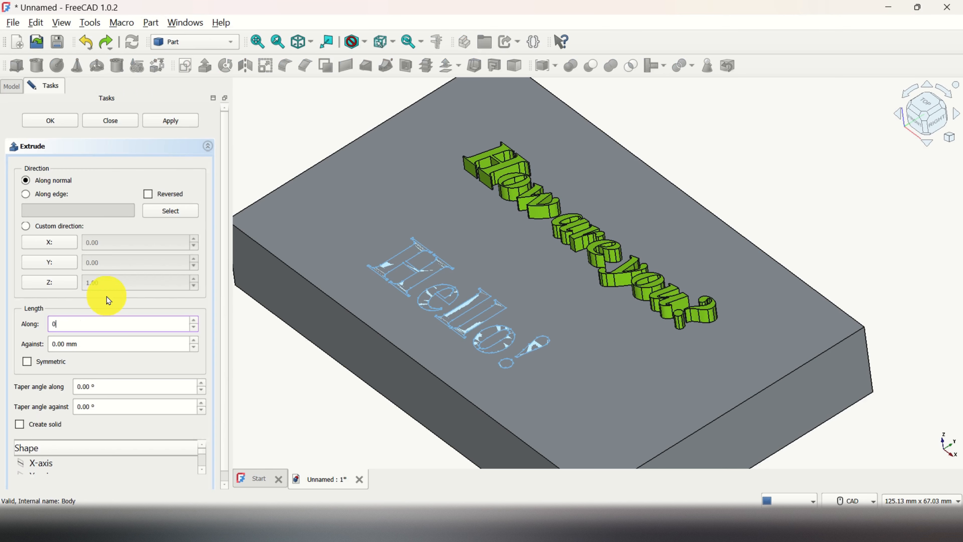
pyautogui.doubleClick(58, 341)
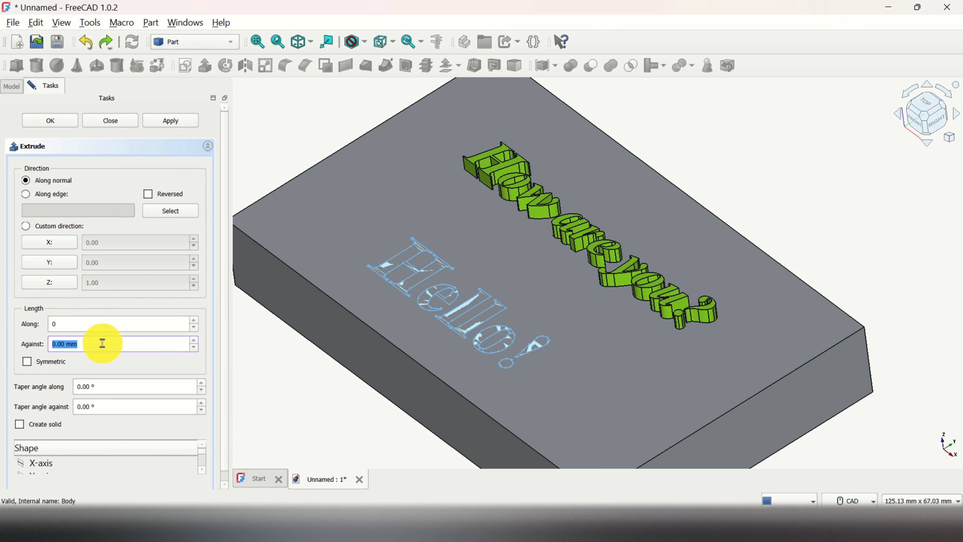
pyautogui.write('3')
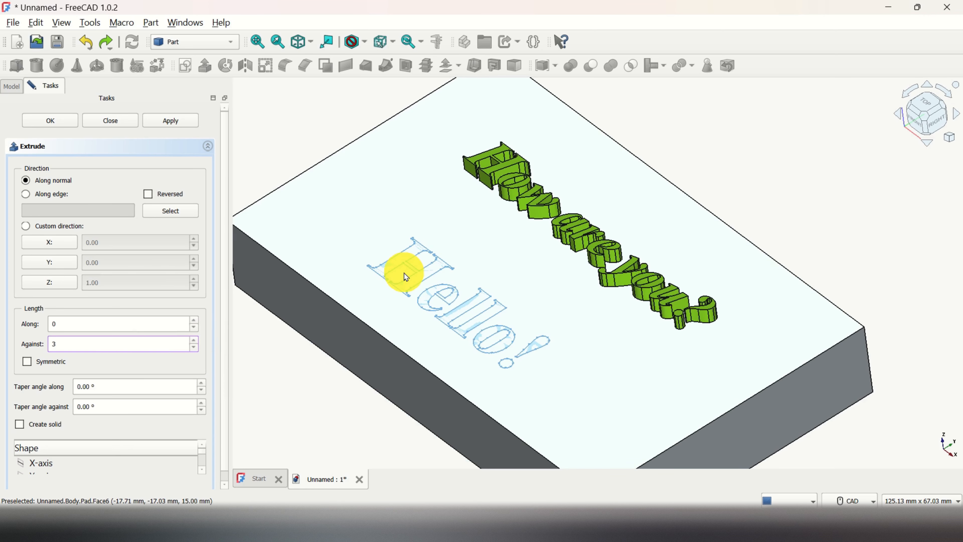
pyautogui.click(55, 123)
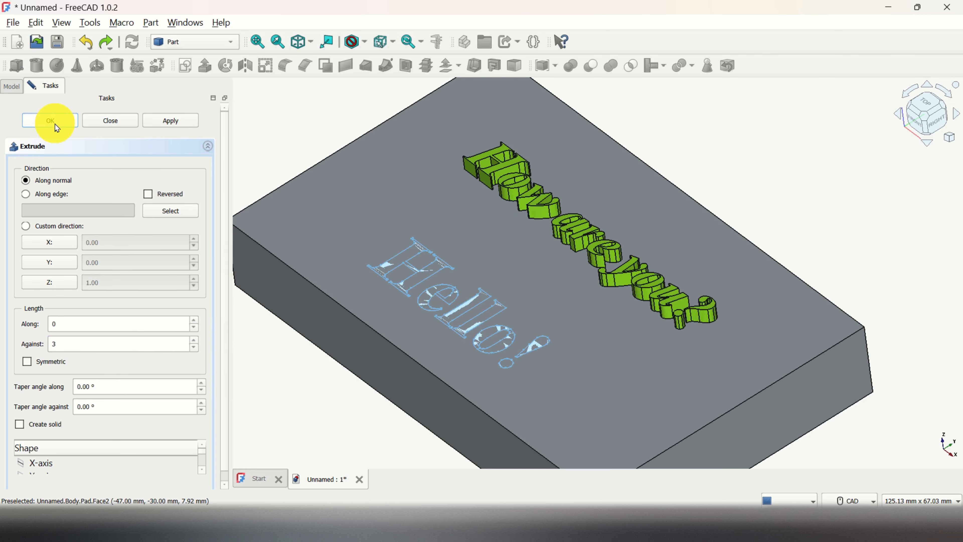
# Temporarily hide the block to examine the "Hello!" extrusion inside it, and show the block again.
pyautogui.click(88, 175)
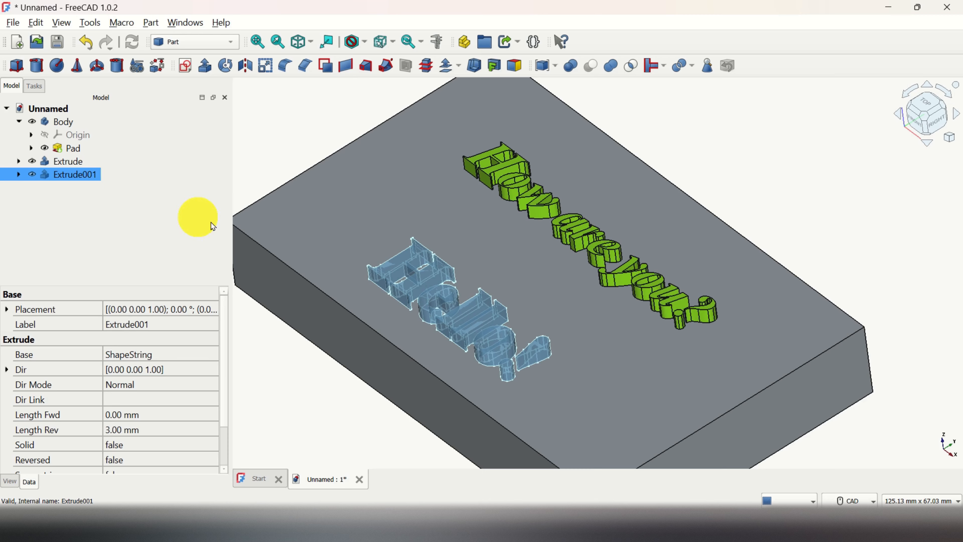
pyautogui.moveTo(331, 416); pyautogui.dragTo(361, 344, button='middle')
pyautogui.keyDown('ctrl'); pyautogui.click(42, 160); pyautogui.keyUp('ctrl')
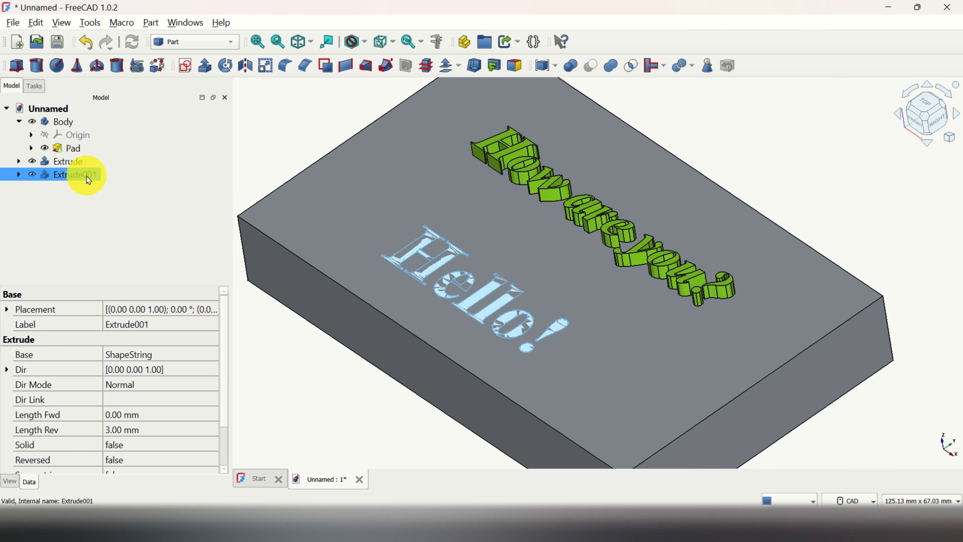
pyautogui.scroll(3, 485, 326)
pyautogui.scroll(-3, 485, 325)
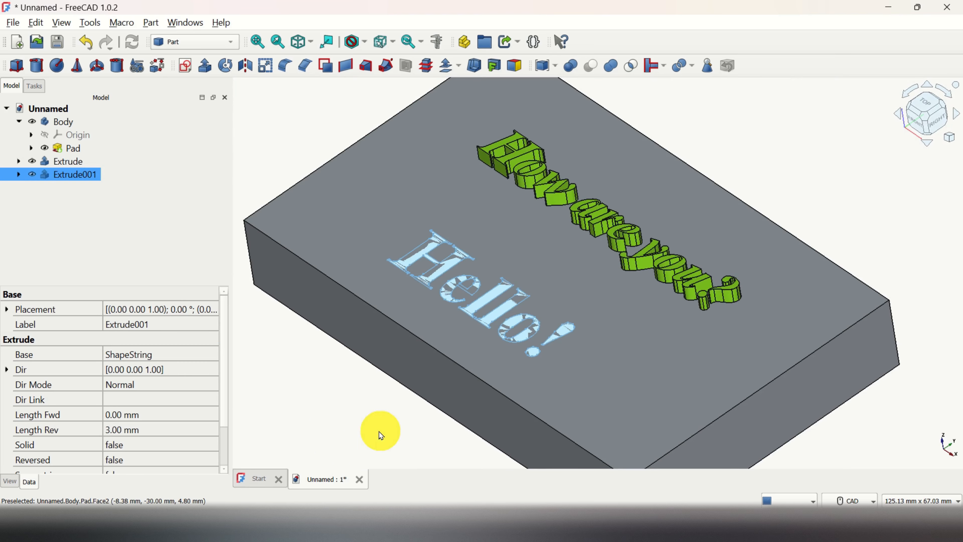
pyautogui.moveTo(381, 435); pyautogui.dragTo(410, 387, button='middle')
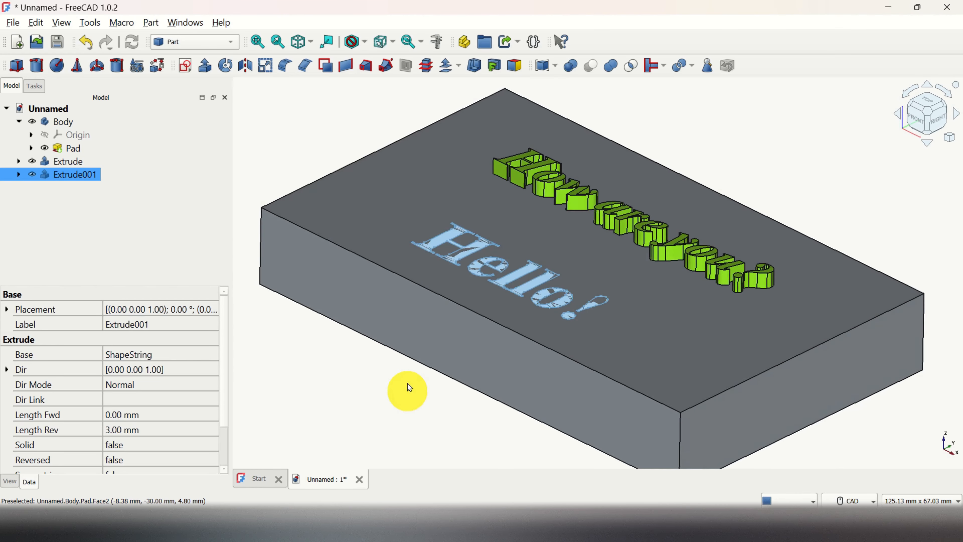
pyautogui.click(36, 124)
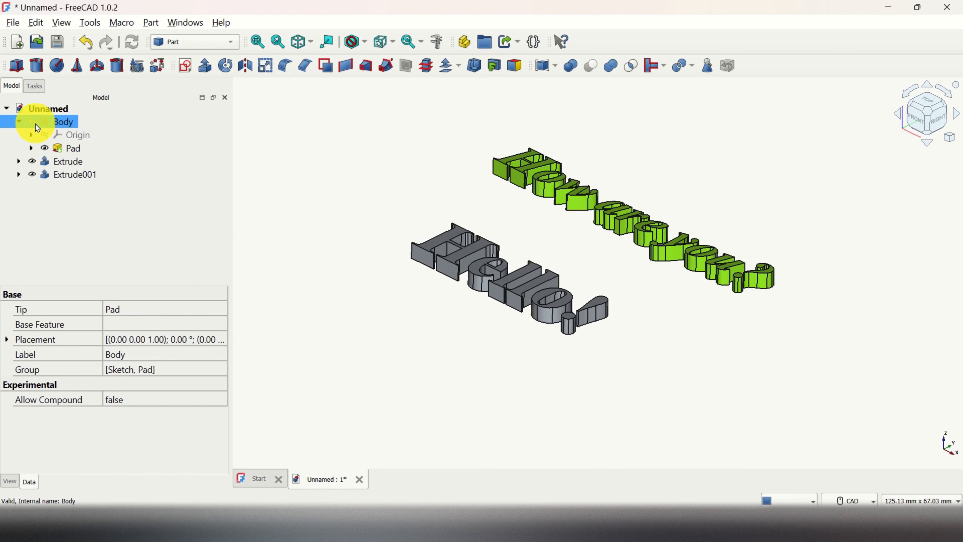
pyautogui.click(33, 122)
pyautogui.click(359, 373)
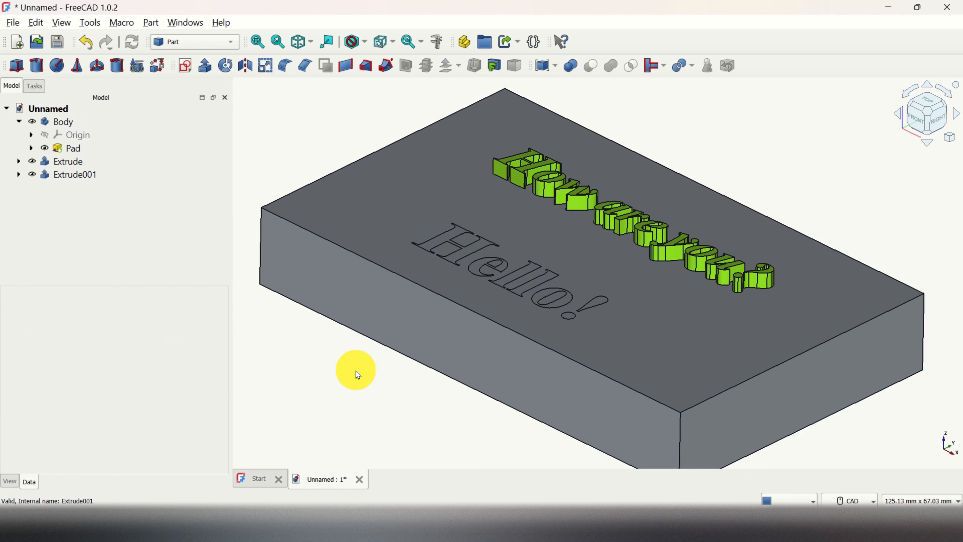
pyautogui.scroll(-1, 358, 375)
pyautogui.scroll(1, 358, 375)
pyautogui.scroll(-1, 358, 374)
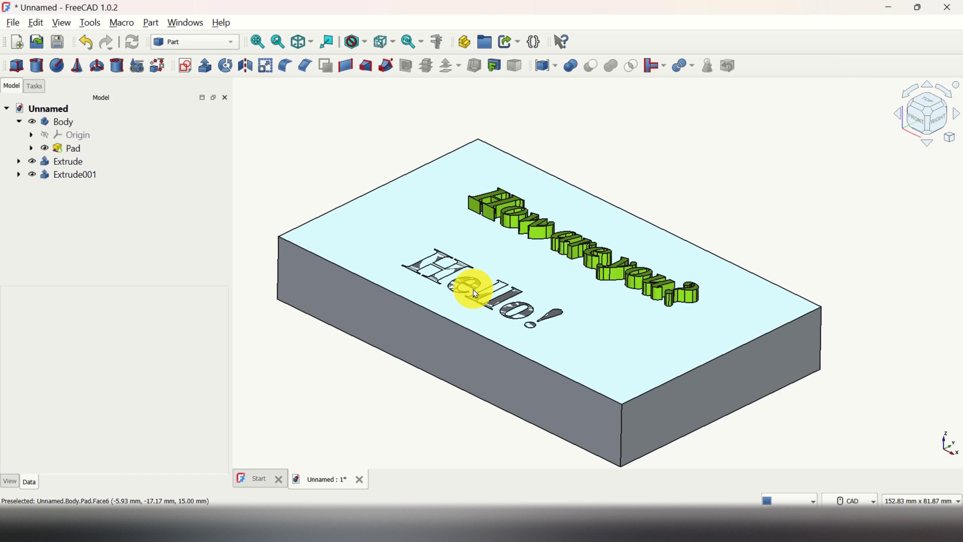
# Cut the "Hello!" extrusion out of the block with a Boolean Difference, using Body as first shape and Extrude001 as second.
pyautogui.click(77, 175)
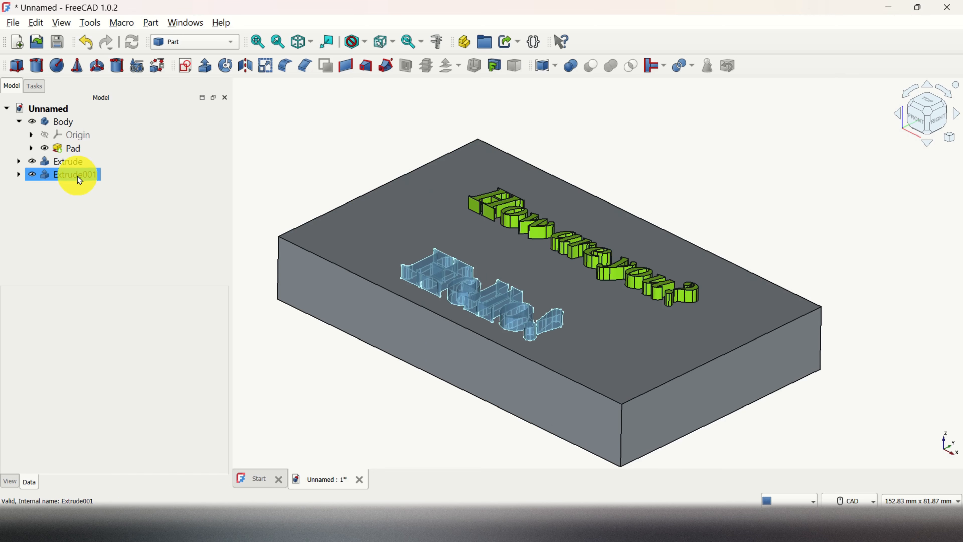
pyautogui.click(72, 125)
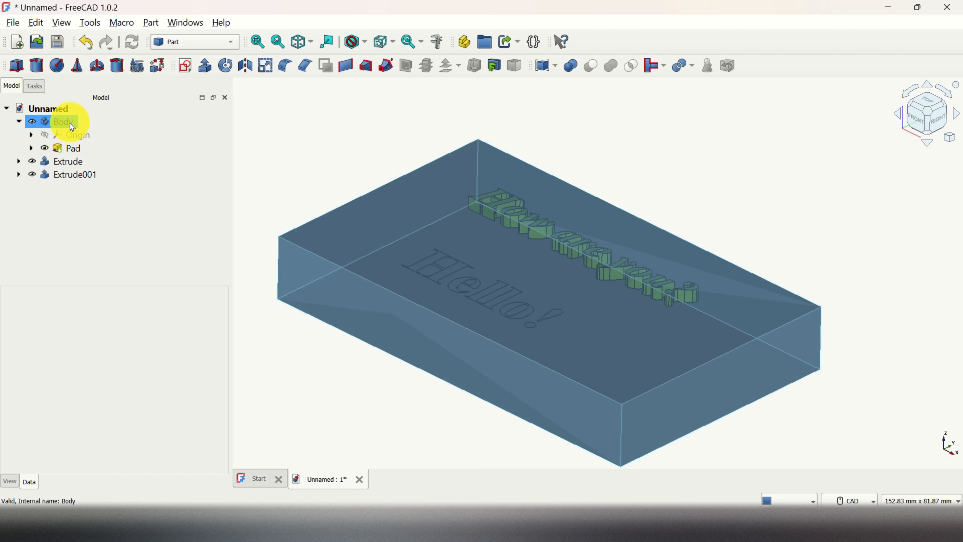
pyautogui.keyDown('ctrl'); pyautogui.click(85, 175); pyautogui.keyUp('ctrl')
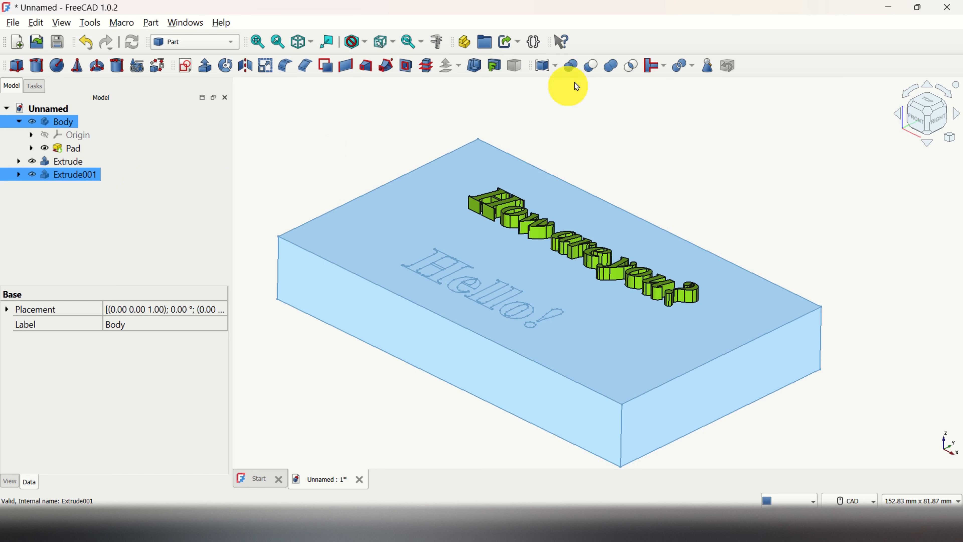
pyautogui.click(570, 67)
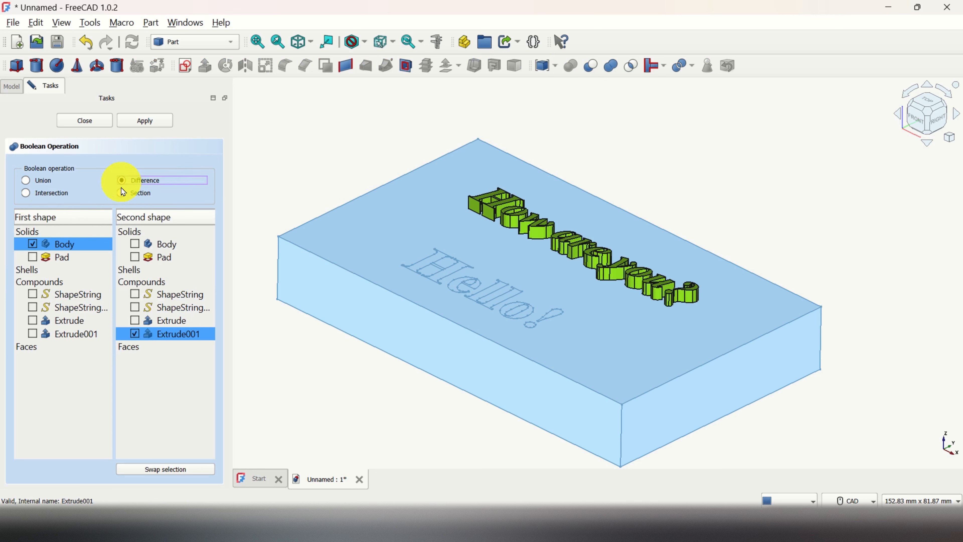
pyautogui.click(66, 244)
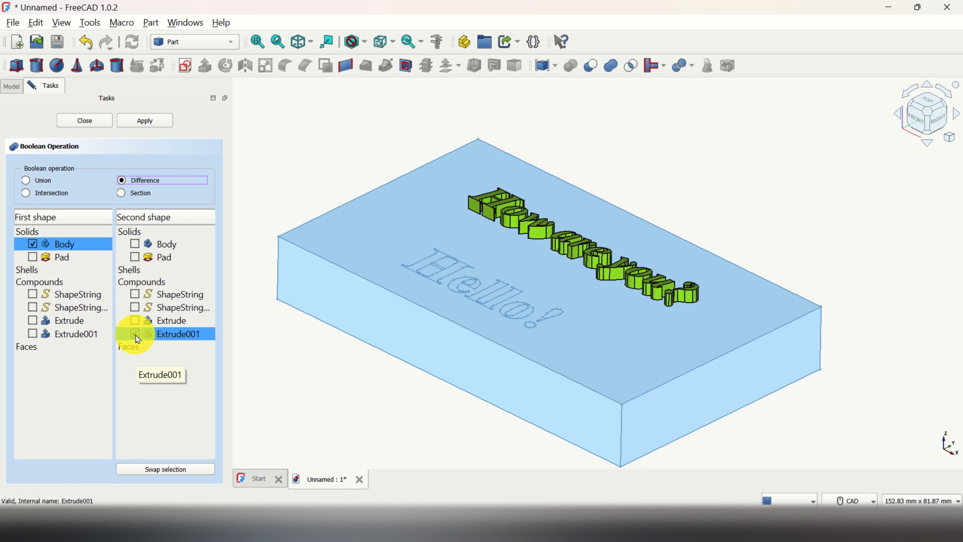
pyautogui.click(157, 121)
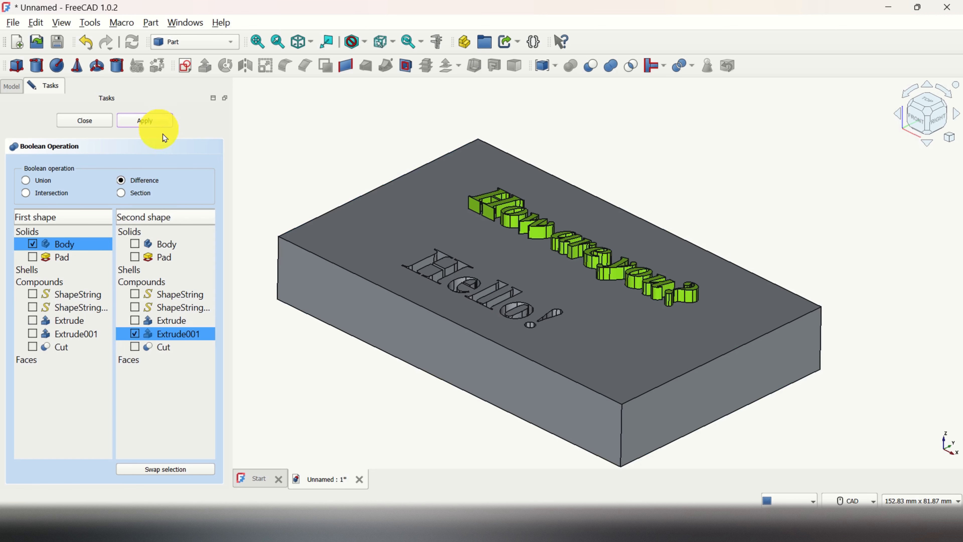
pyautogui.click(93, 121)
pyautogui.scroll(2, 518, 322)
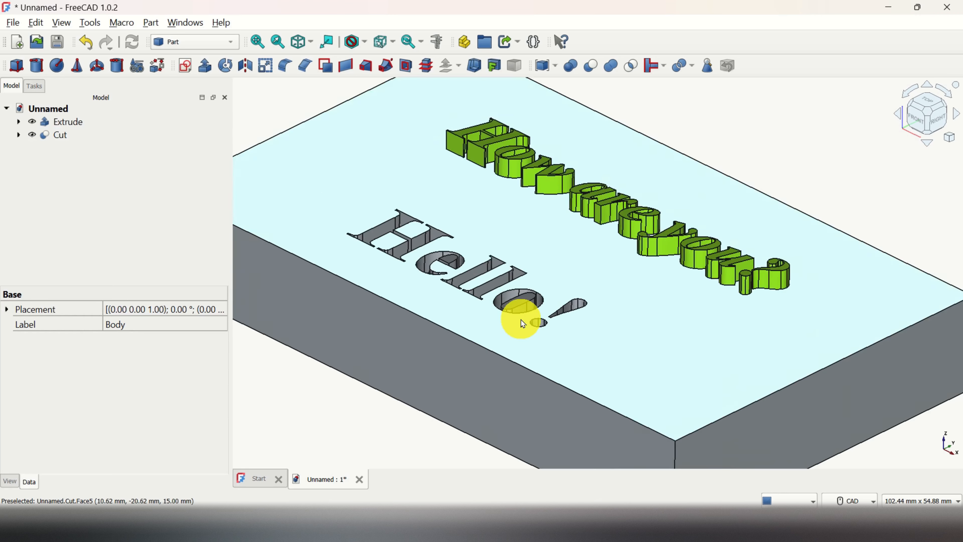
pyautogui.scroll(-1, 411, 387)
pyautogui.moveTo(404, 405)
pyautogui.mouseDown(button='middle')
pyautogui.moveTo(400, 437)
pyautogui.moveTo(353, 446)
pyautogui.moveTo(447, 454)
pyautogui.moveTo(424, 471)
pyautogui.moveTo(396, 422)
pyautogui.moveTo(439, 414)
pyautogui.moveTo(402, 428)
pyautogui.moveTo(375, 422)
pyautogui.moveTo(363, 450)
pyautogui.moveTo(343, 440)
pyautogui.moveTo(392, 416)
pyautogui.mouseUp(button='middle')
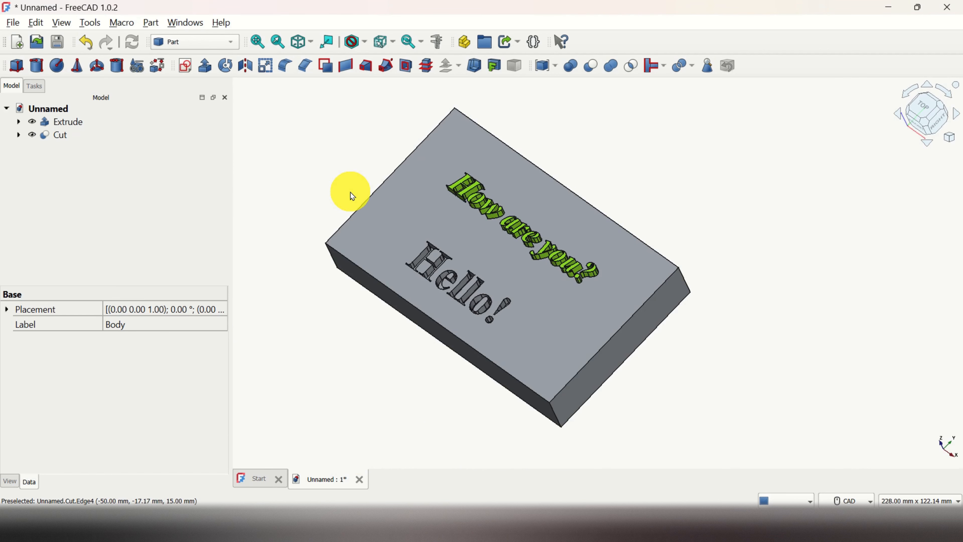
pyautogui.scroll(2, 350, 192)
pyautogui.scroll(-2, 359, 191)
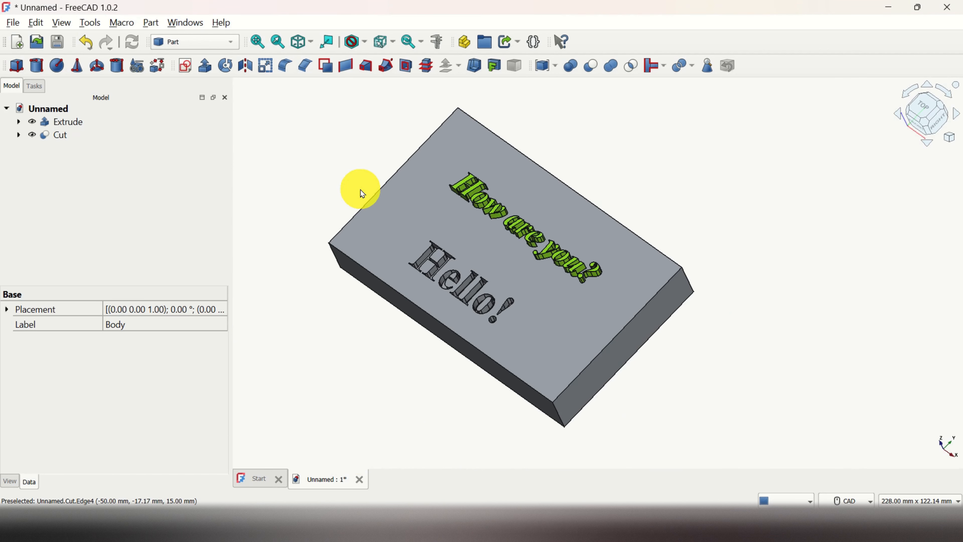
# Switch to the Draft workbench and edit the "How are you?" ShapeString to use a different font file.
pyautogui.click(231, 42)
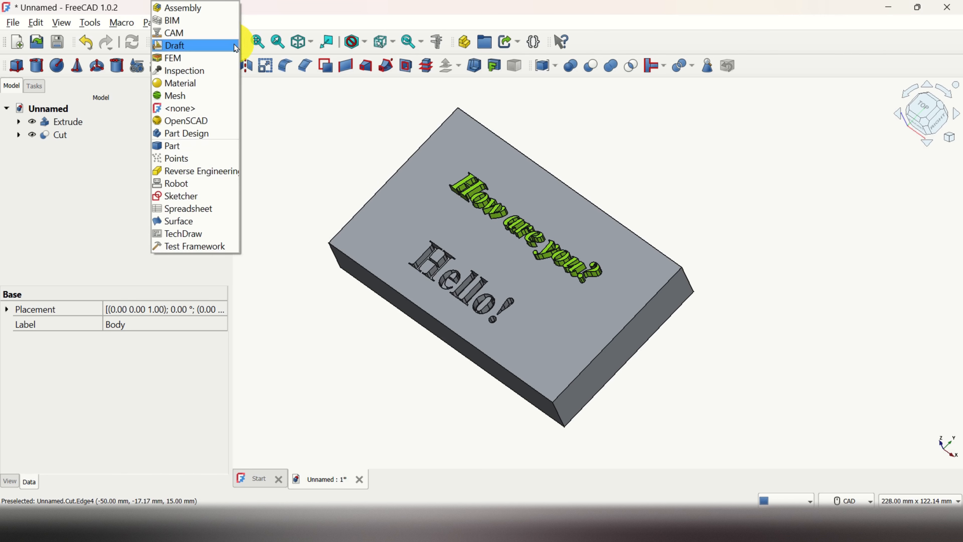
pyautogui.click(211, 46)
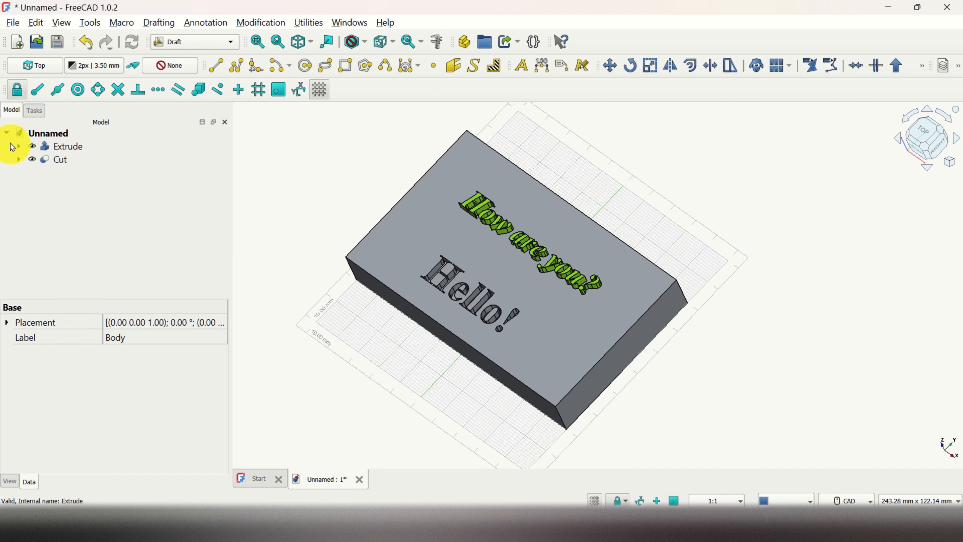
pyautogui.click(17, 146)
pyautogui.click(84, 160)
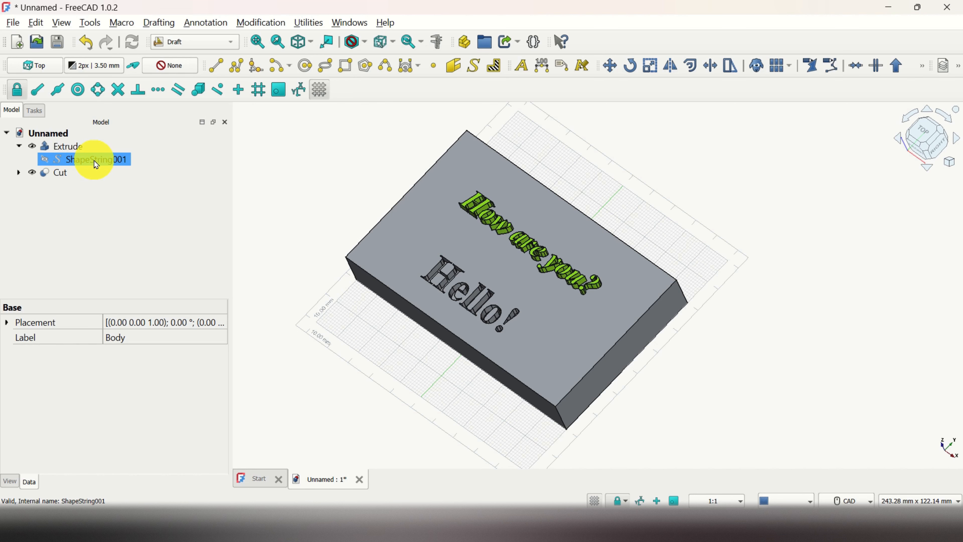
pyautogui.doubleClick(110, 159)
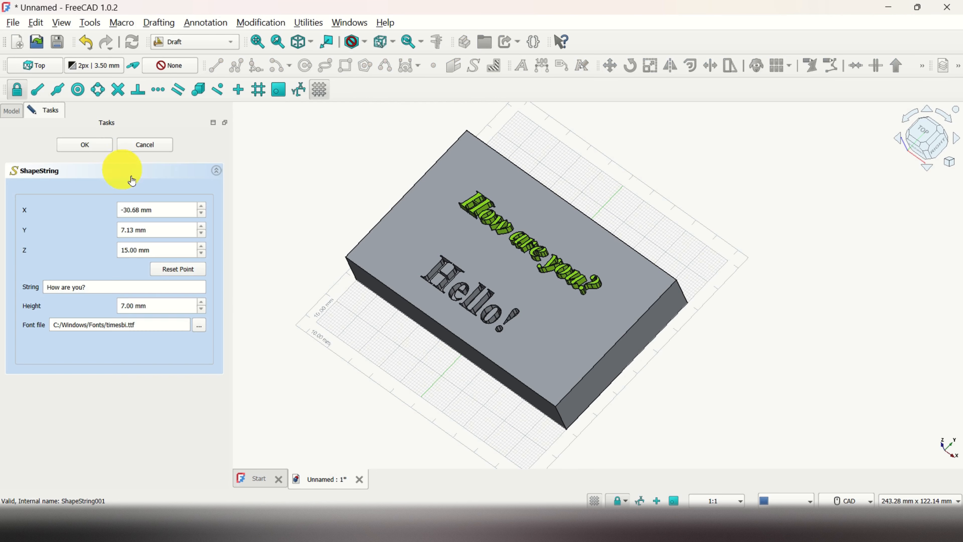
pyautogui.click(200, 325)
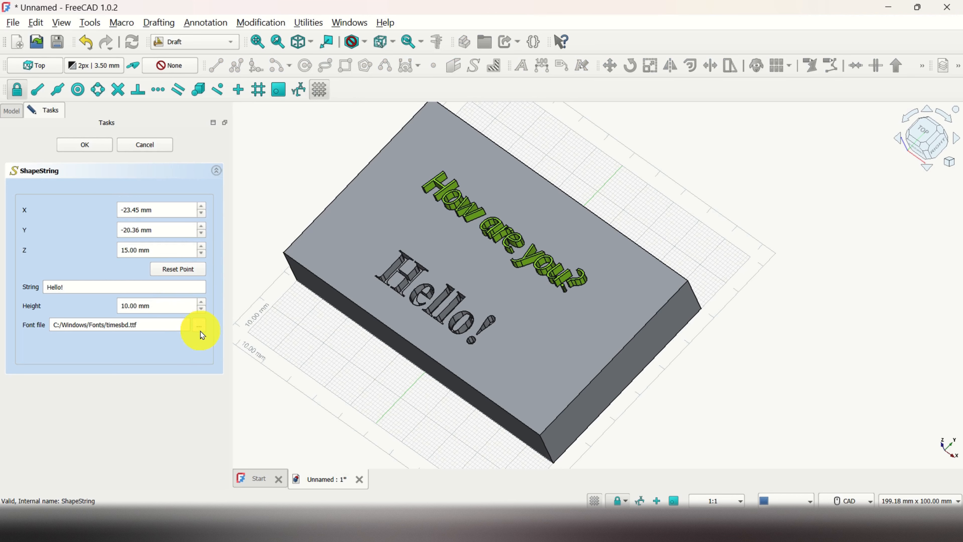
# Change the font file of the engraved "Hello!" ShapeString to a Noto Serif font and inspect the updated text.
pyautogui.click(199, 326)
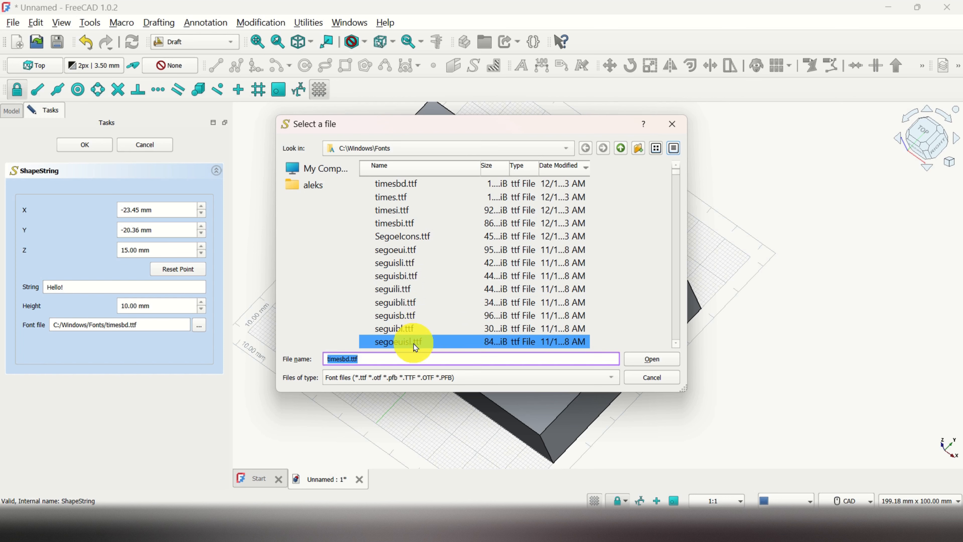
pyautogui.click(416, 344)
pyautogui.scroll(-4, 430, 315)
pyautogui.click(417, 316)
pyautogui.click(652, 358)
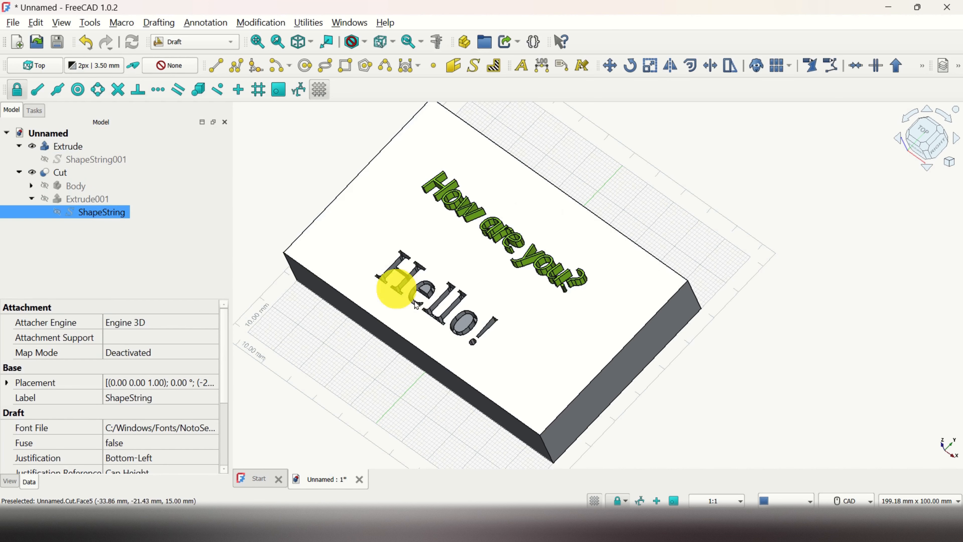
pyautogui.scroll(2, 447, 311)
pyautogui.scroll(-2, 450, 312)
pyautogui.scroll(2, 450, 313)
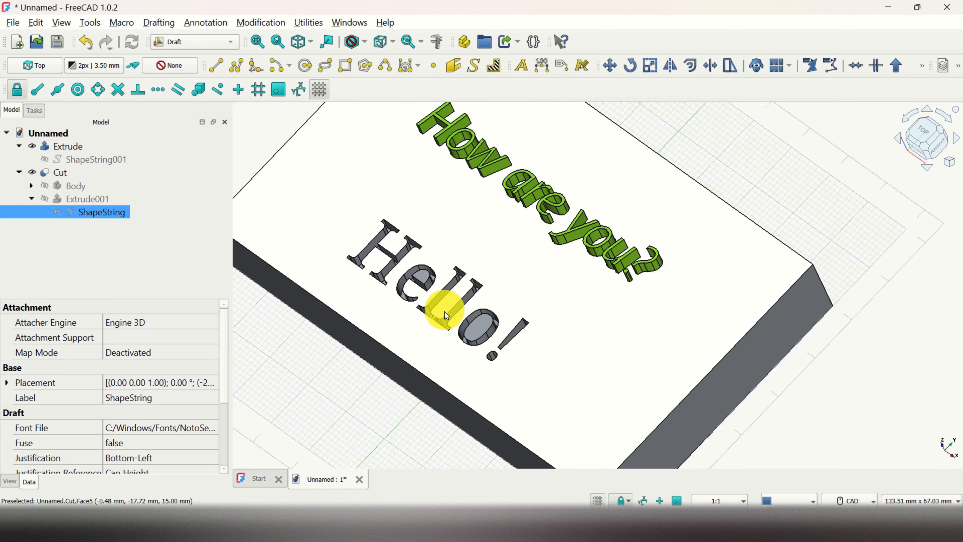
pyautogui.scroll(-2, 450, 313)
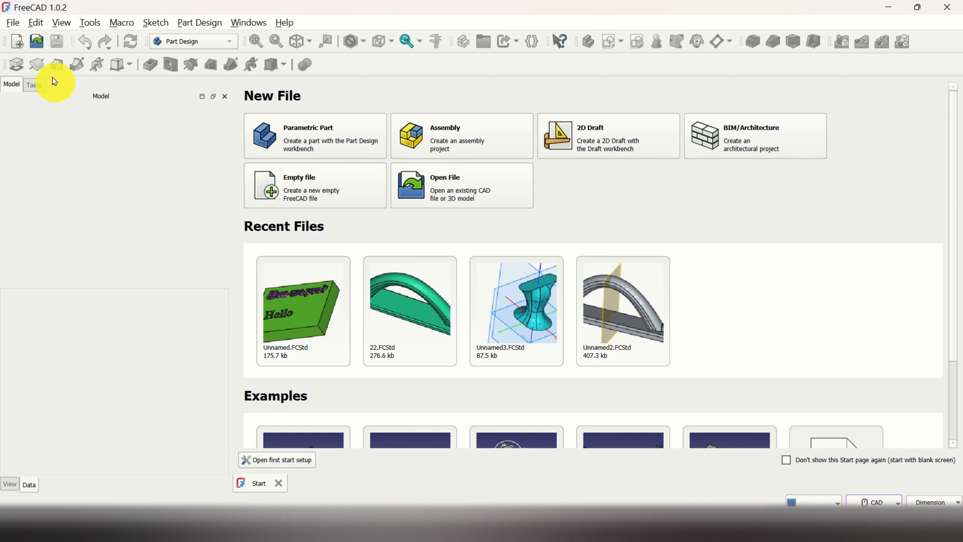
# Create a new empty document and add a Part Design body to it.
pyautogui.click(17, 27)
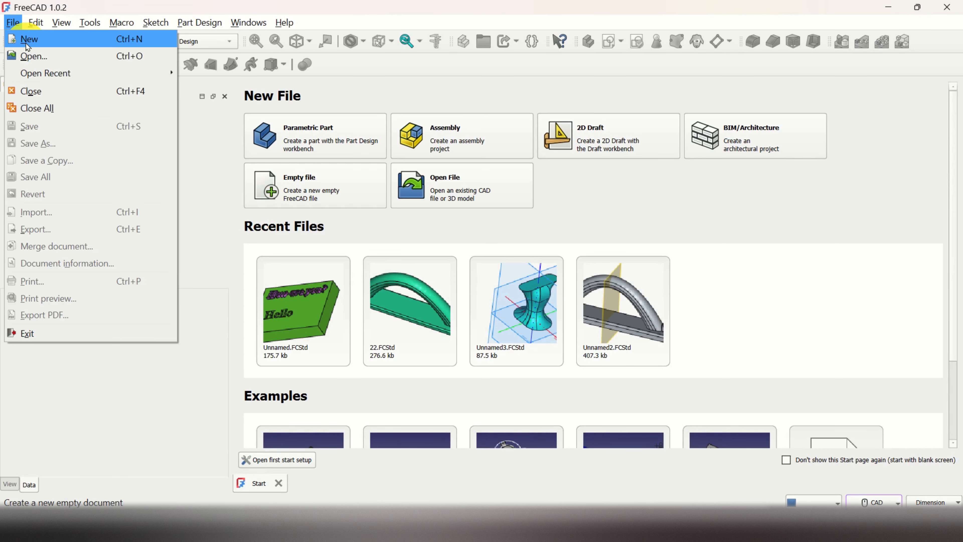
pyautogui.click(27, 38)
pyautogui.click(189, 23)
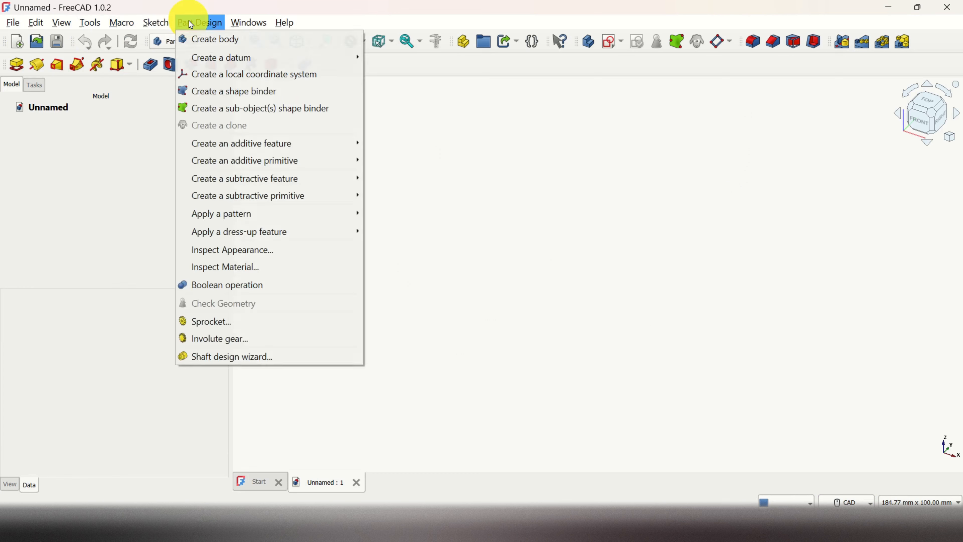
pyautogui.click(219, 42)
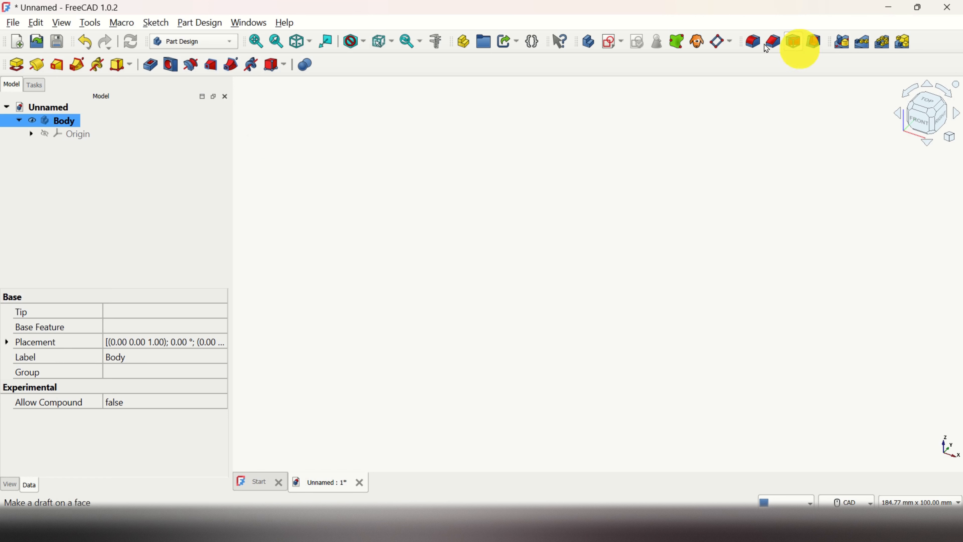
# Start a new sketch in the body on the XY-plane.
pyautogui.click(623, 42)
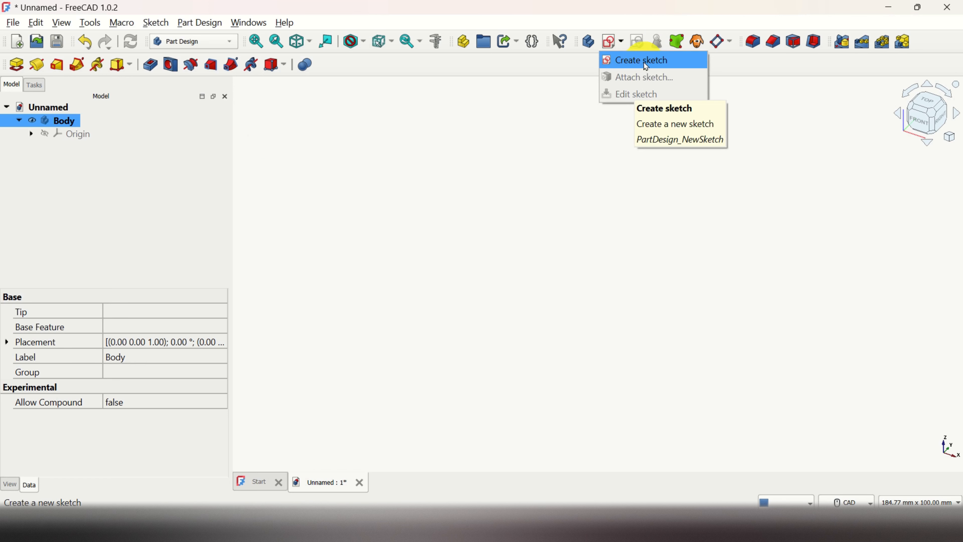
pyautogui.click(645, 61)
pyautogui.click(58, 171)
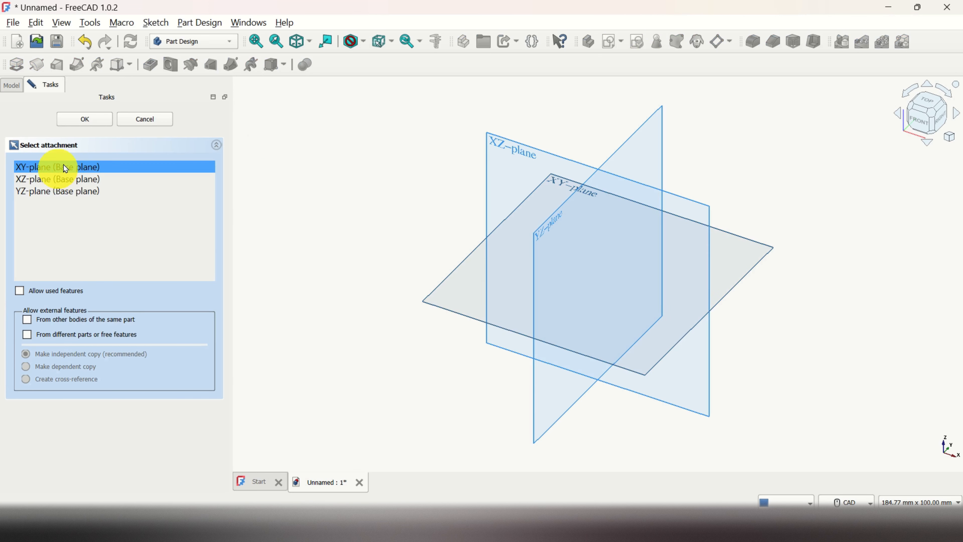
pyautogui.click(86, 120)
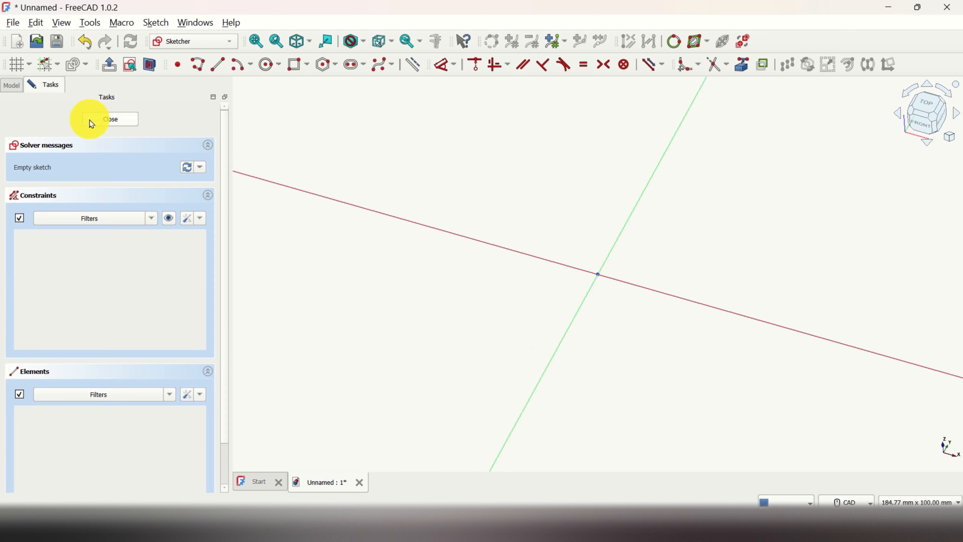
# Sketch a rectangle about 80 mm by 40 mm centred on the origin and pad it 10 mm.
pyautogui.click(307, 72)
pyautogui.click(336, 101)
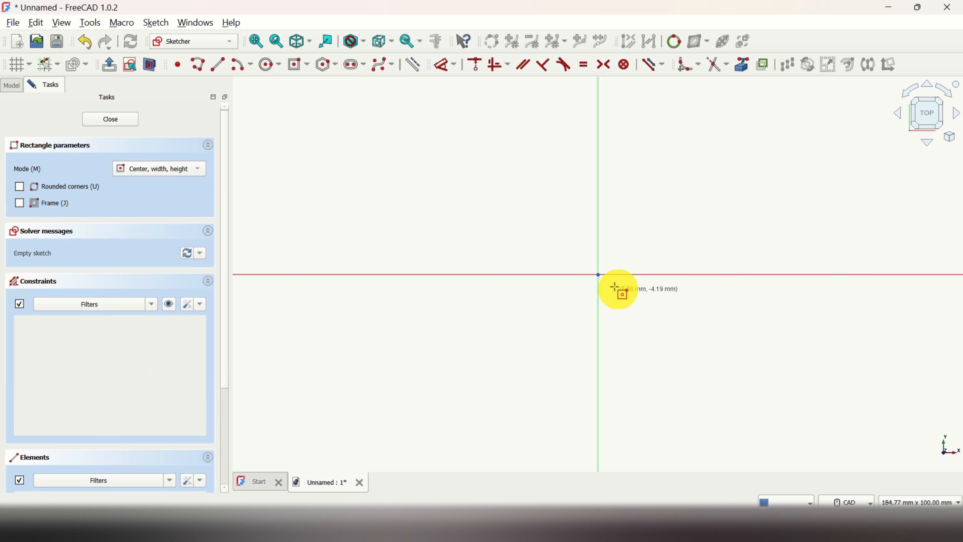
pyautogui.click(600, 273)
pyautogui.click(757, 353)
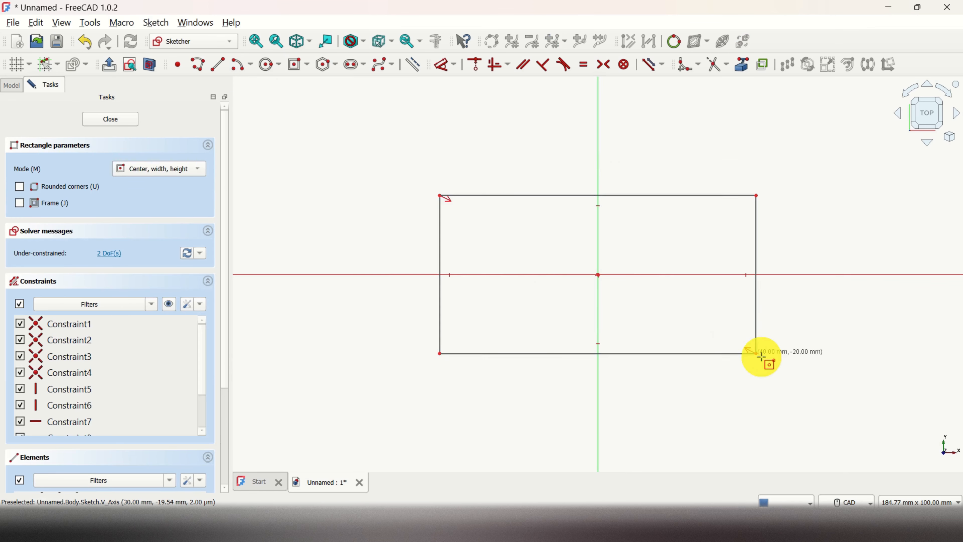
pyautogui.rightClick(686, 319)
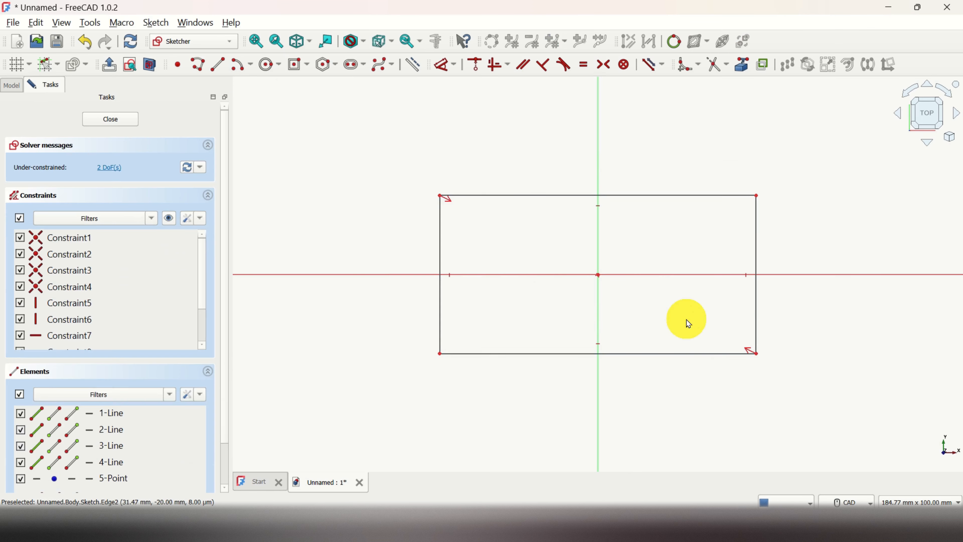
pyautogui.click(131, 122)
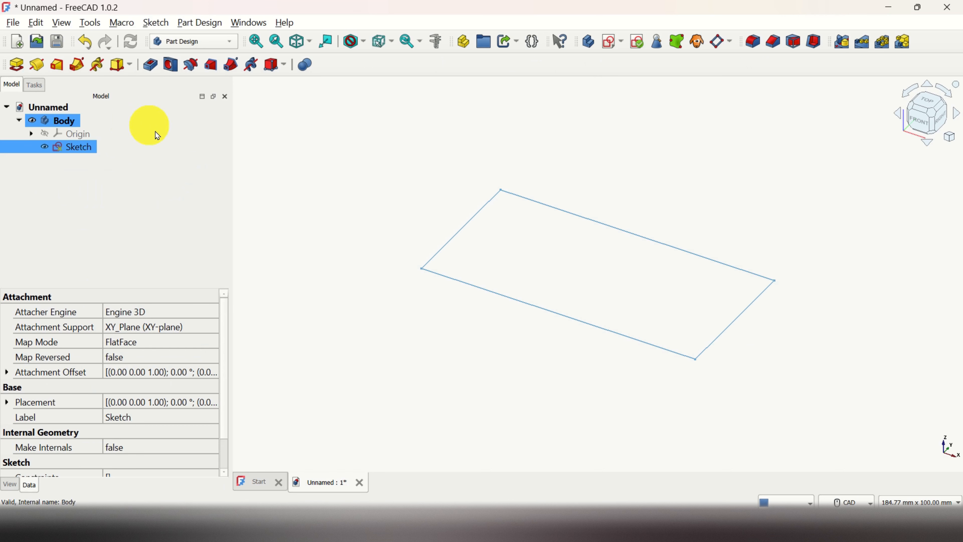
pyautogui.click(22, 67)
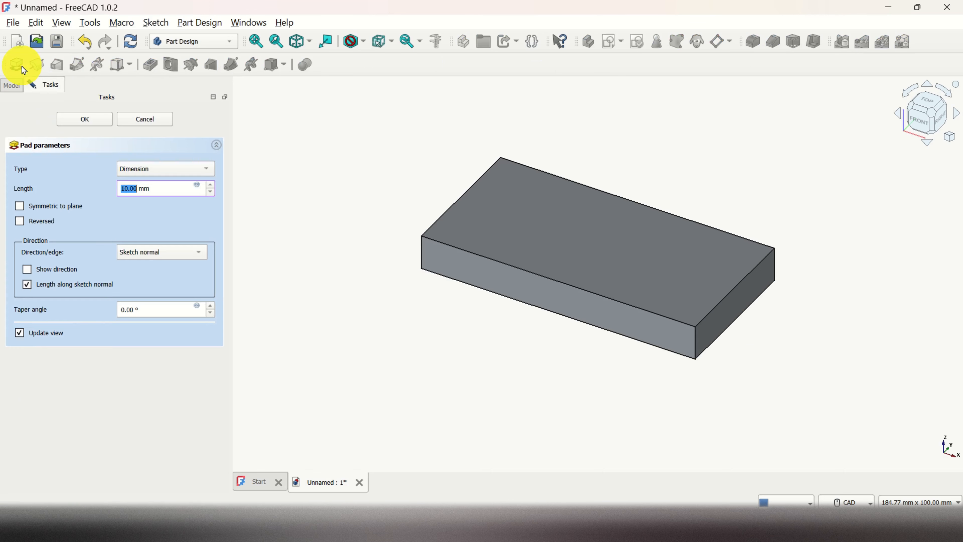
pyautogui.click(88, 122)
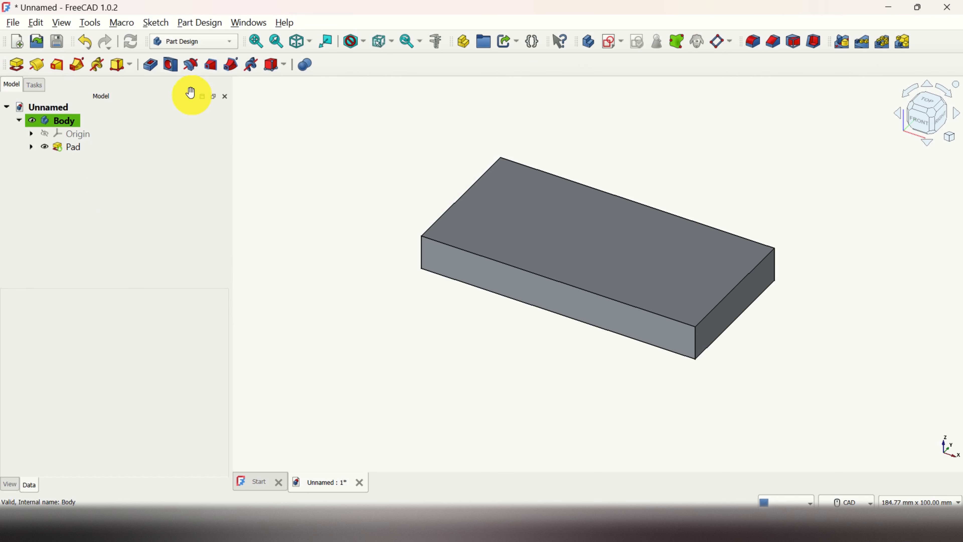
# Switch to the Draft workbench and create a ShapeString at Z 10 mm with the string "Default", height 10 mm and no font file.
pyautogui.click(221, 40)
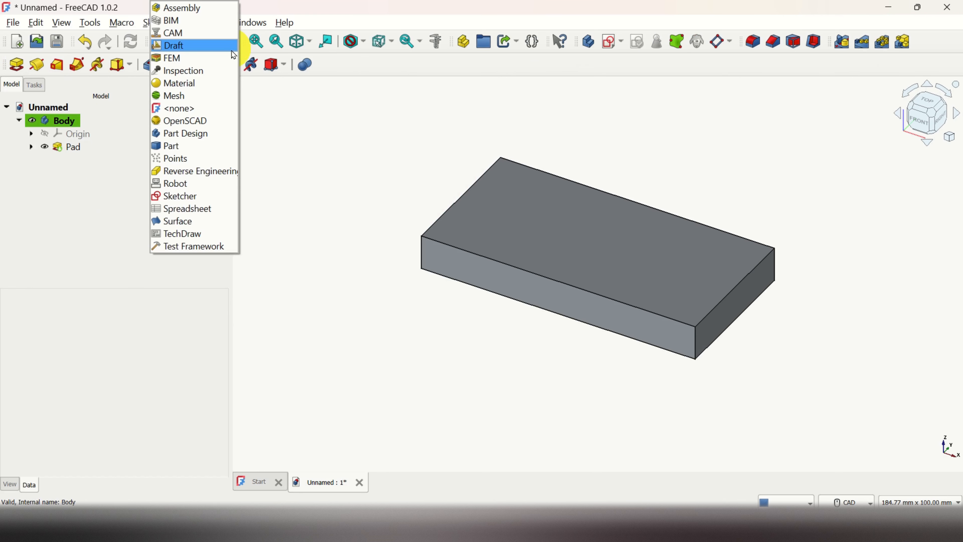
pyautogui.click(204, 46)
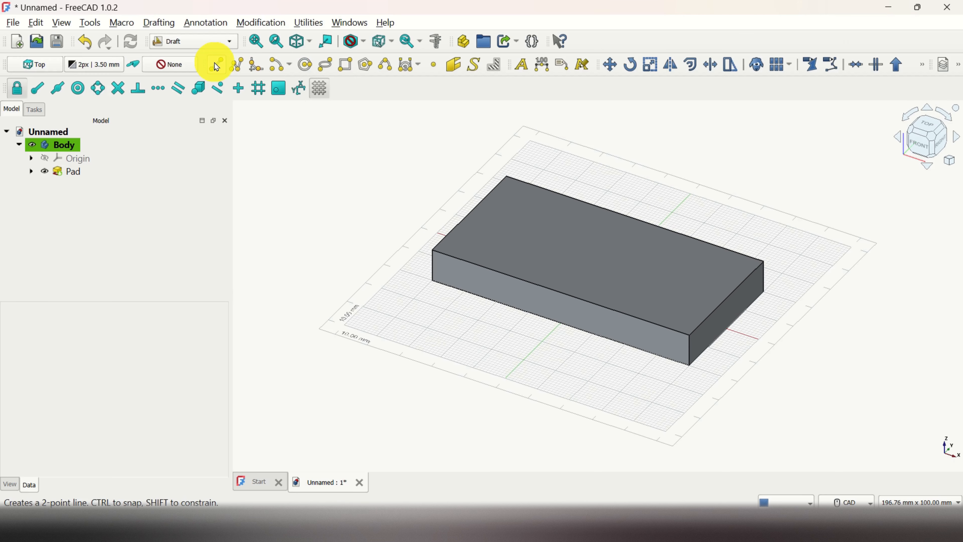
pyautogui.scroll(3, 440, 132)
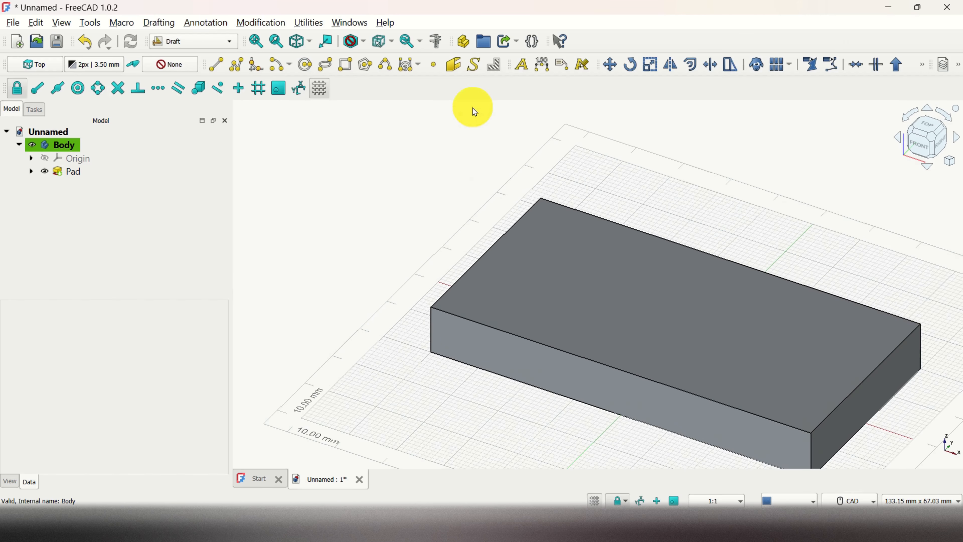
pyautogui.click(477, 67)
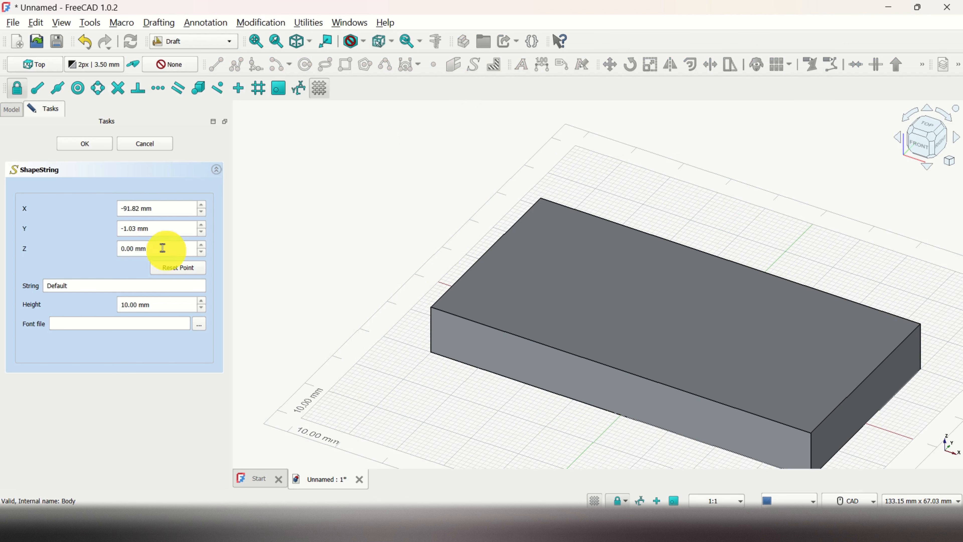
pyautogui.click(133, 249)
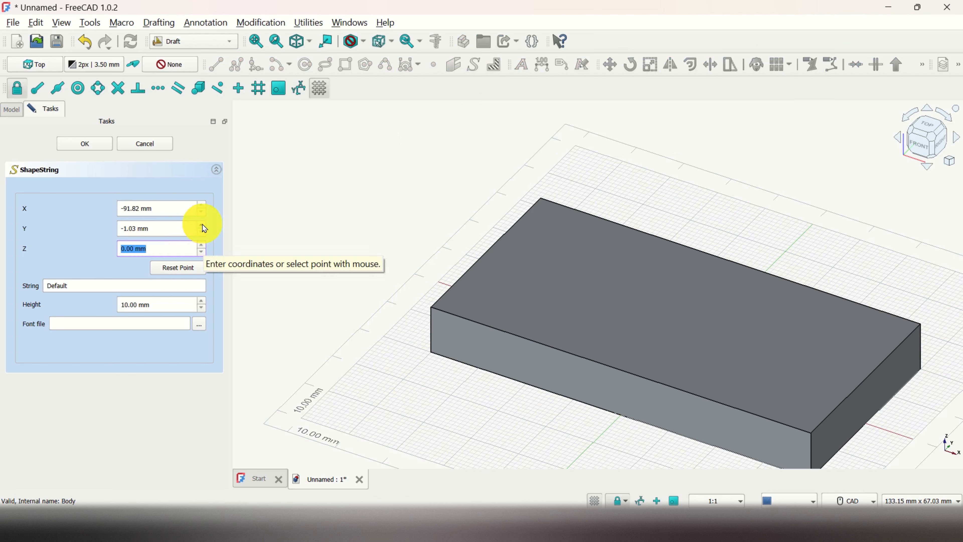
pyautogui.click(99, 144)
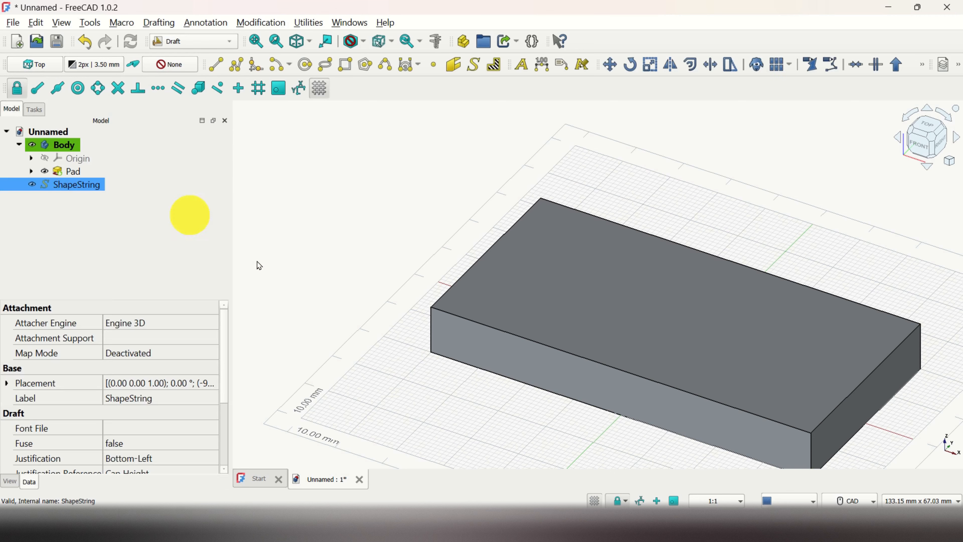
# Reopen the ShapeString for editing and move its base point to about X -47.10 mm, Y -7.52 mm, with Z set to 10 mm.
pyautogui.doubleClick(89, 188)
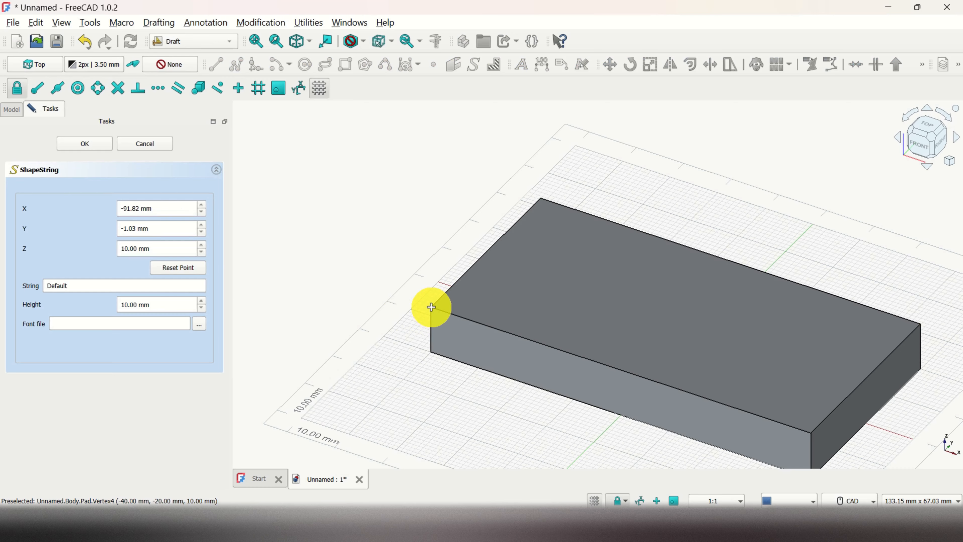
pyautogui.scroll(2, 431, 307)
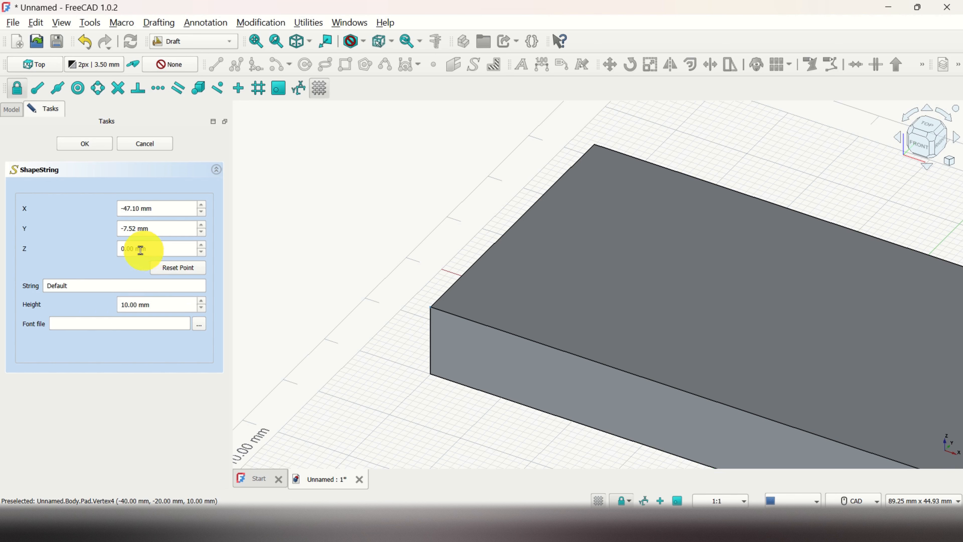
pyautogui.doubleClick(128, 249)
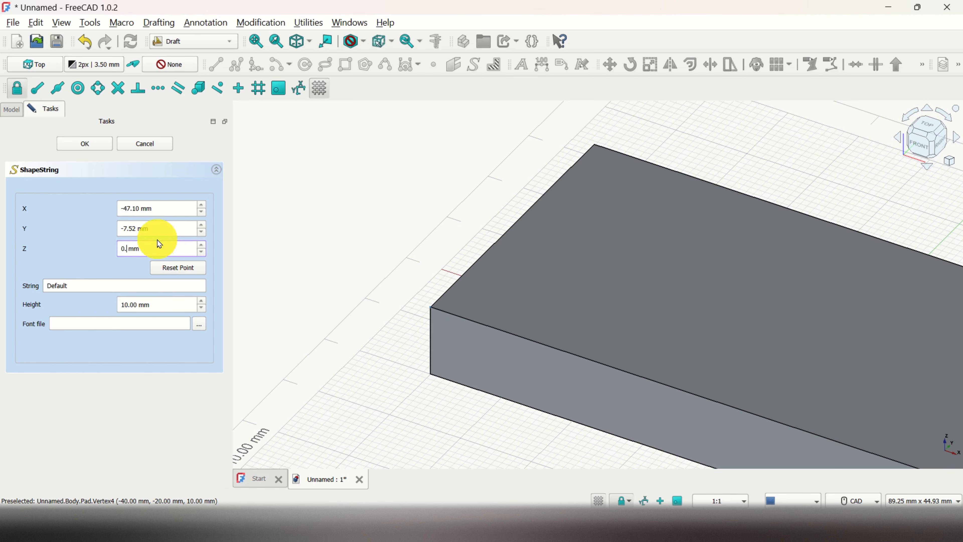
# Assign the times.ttf font from C:/Windows/Fonts to the ShapeString and change its string to "Some text".
pyautogui.click(199, 324)
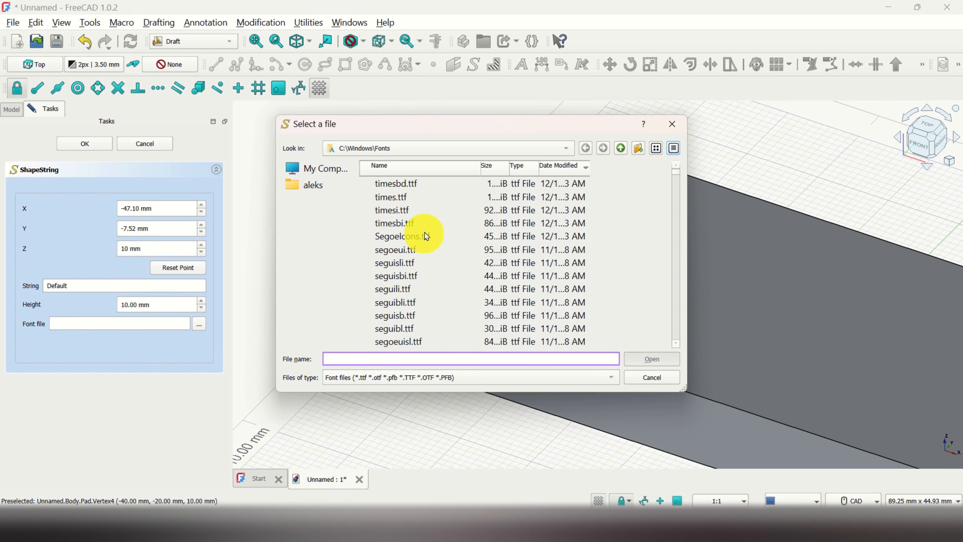
pyautogui.click(419, 197)
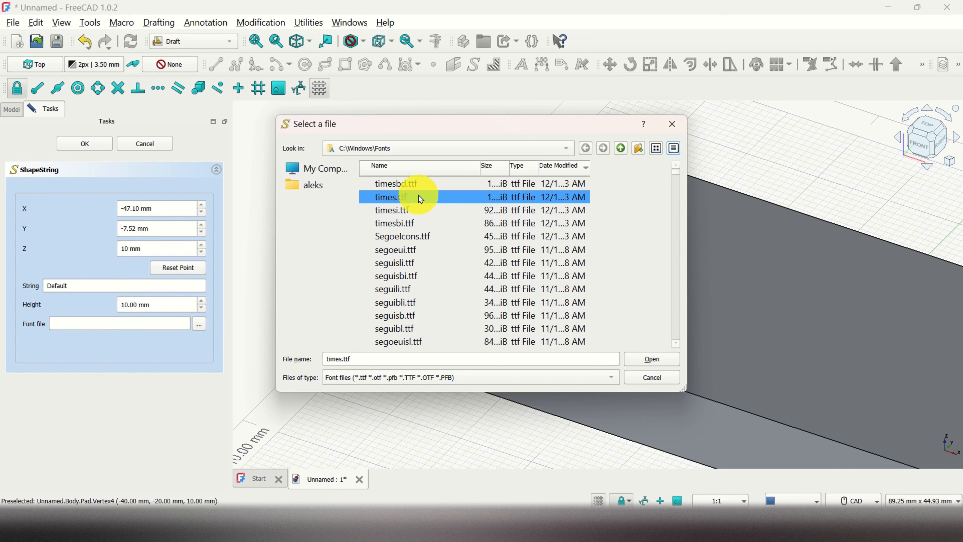
pyautogui.click(652, 358)
pyautogui.click(83, 282)
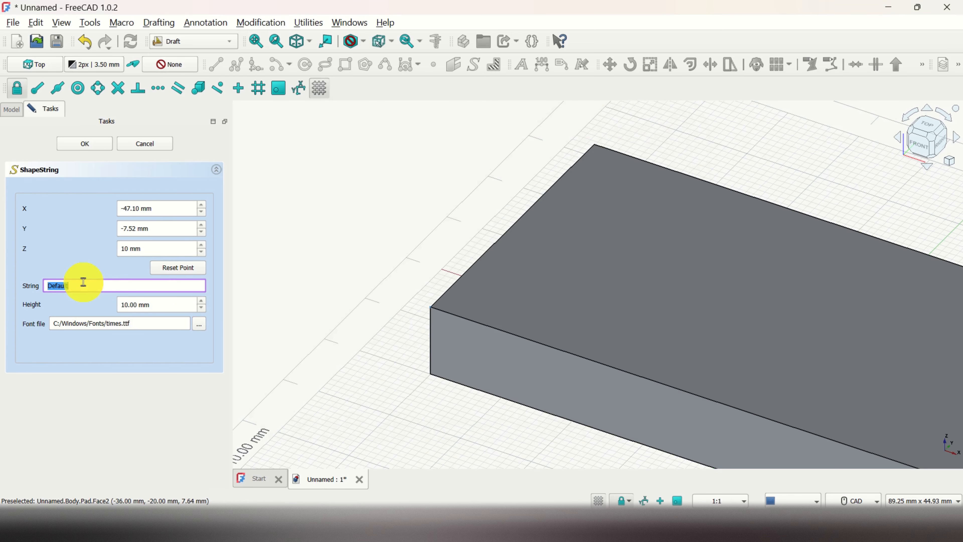
pyautogui.write('Some text')
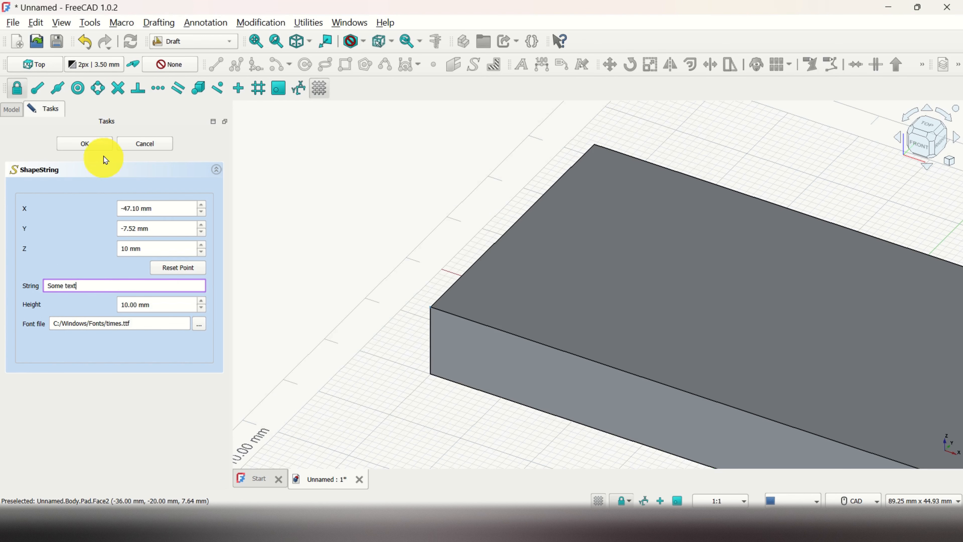
pyautogui.click(94, 143)
pyautogui.scroll(-3, 526, 279)
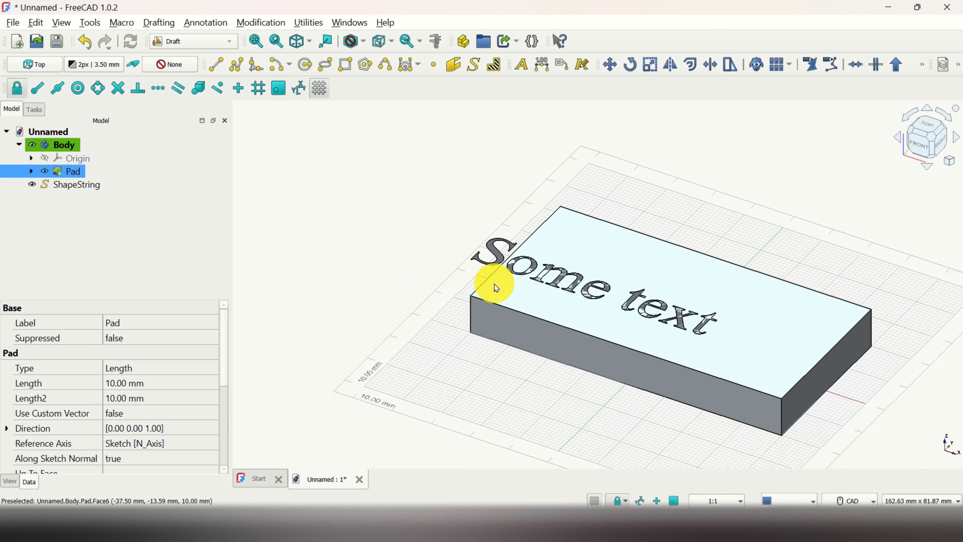
pyautogui.scroll(3, 504, 266)
pyautogui.scroll(-1, 619, 157)
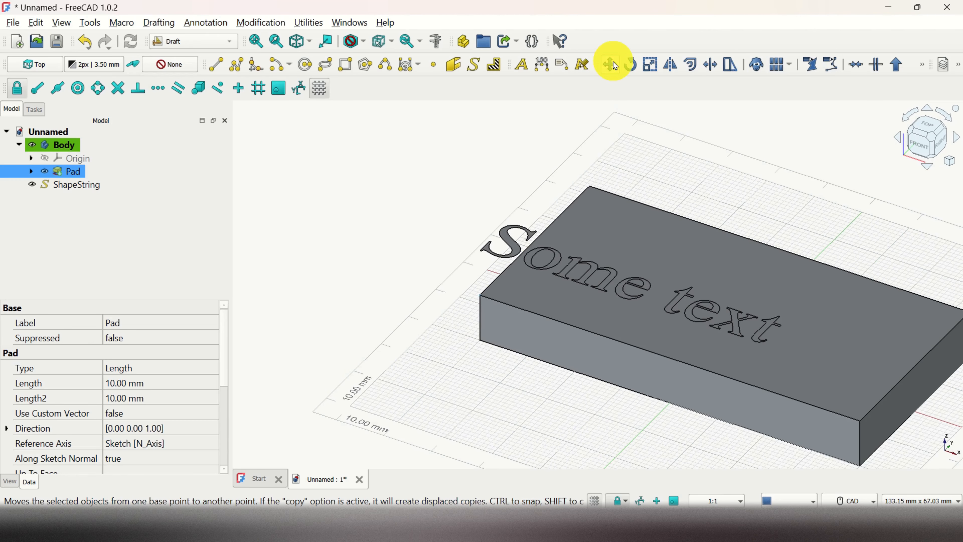
pyautogui.click(610, 65)
pyautogui.click(506, 247)
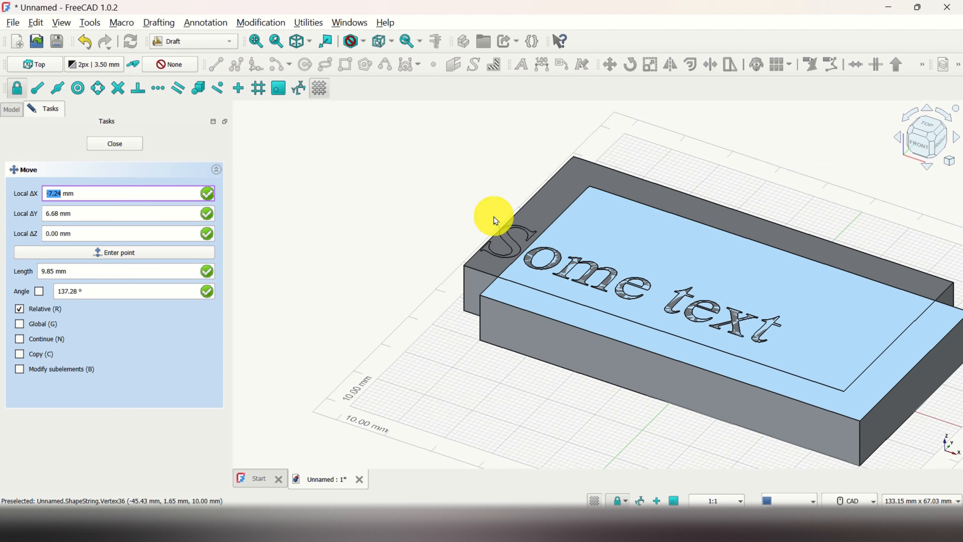
pyautogui.press('Escape')
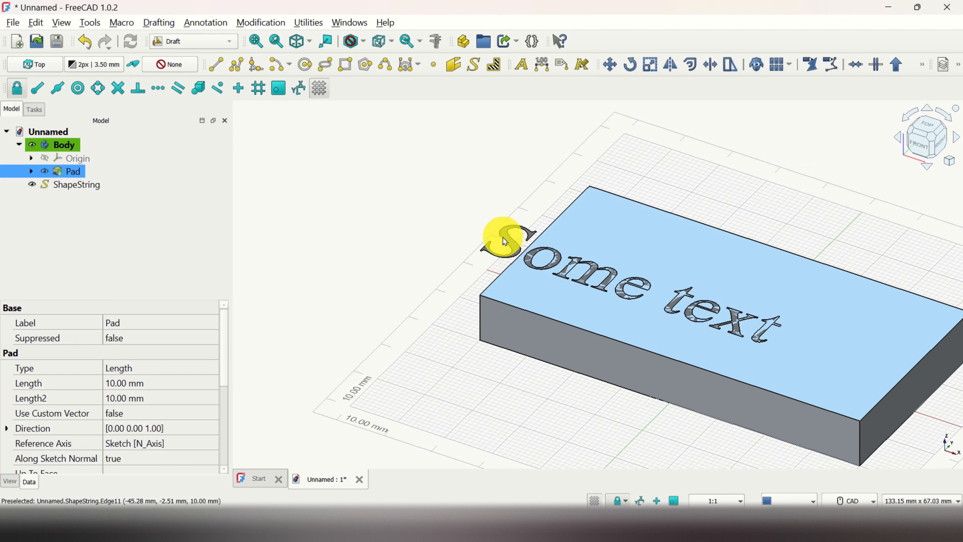
# Move the ShapeString about 17.2 mm along X and 0.4 mm along Y so the lettering sits fully on the block's top face.
pyautogui.click(86, 185)
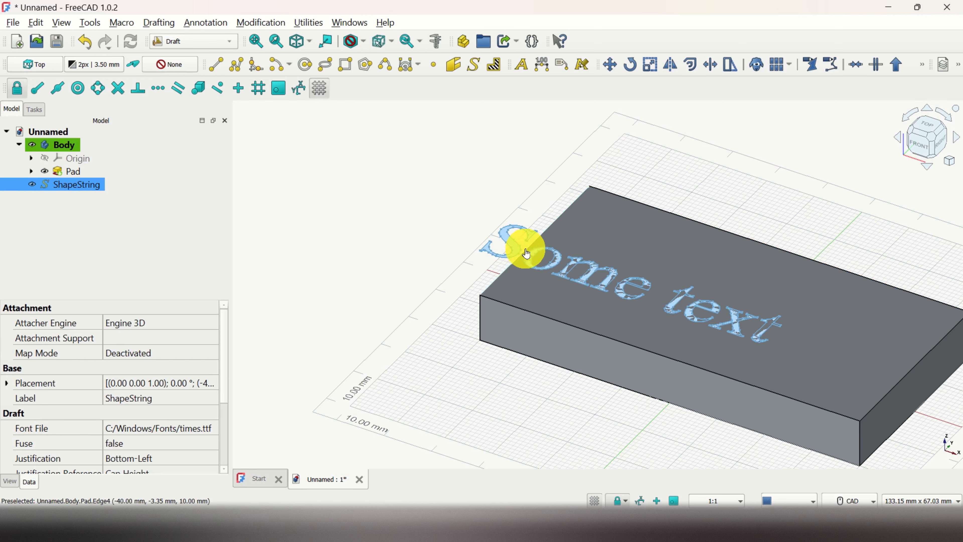
pyautogui.click(508, 194)
pyautogui.click(73, 185)
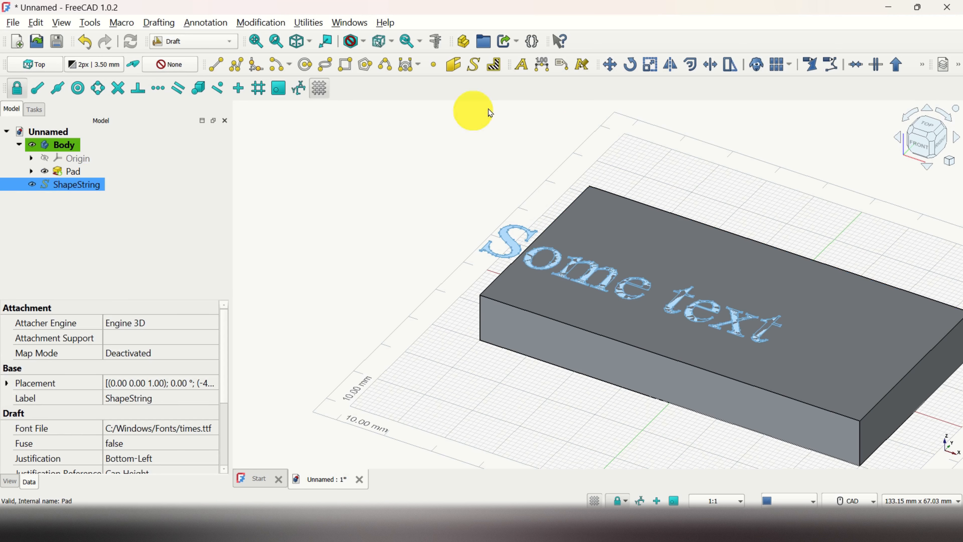
pyautogui.click(609, 66)
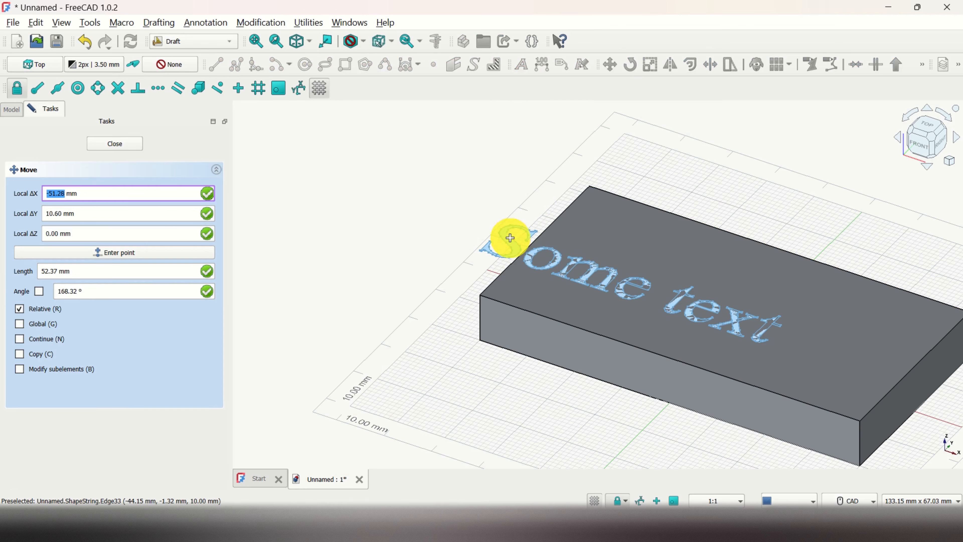
pyautogui.click(505, 237)
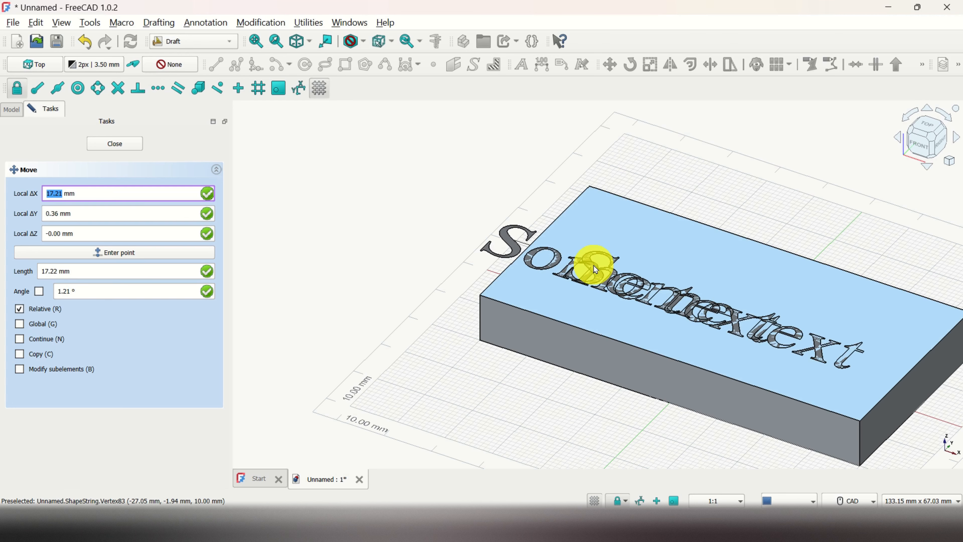
pyautogui.click(594, 265)
pyautogui.click(595, 271)
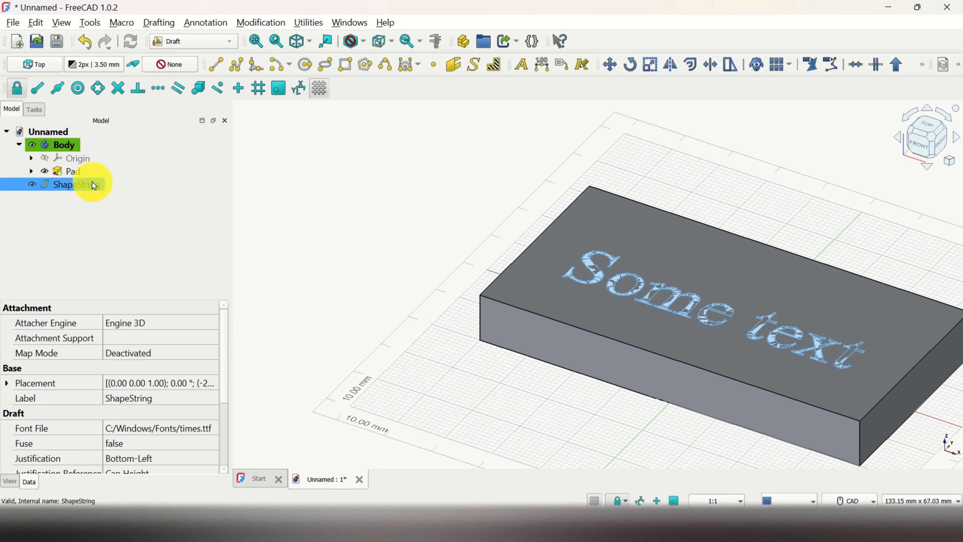
# Switch to the Part Design workbench and move the ShapeString into Body.
pyautogui.click(231, 42)
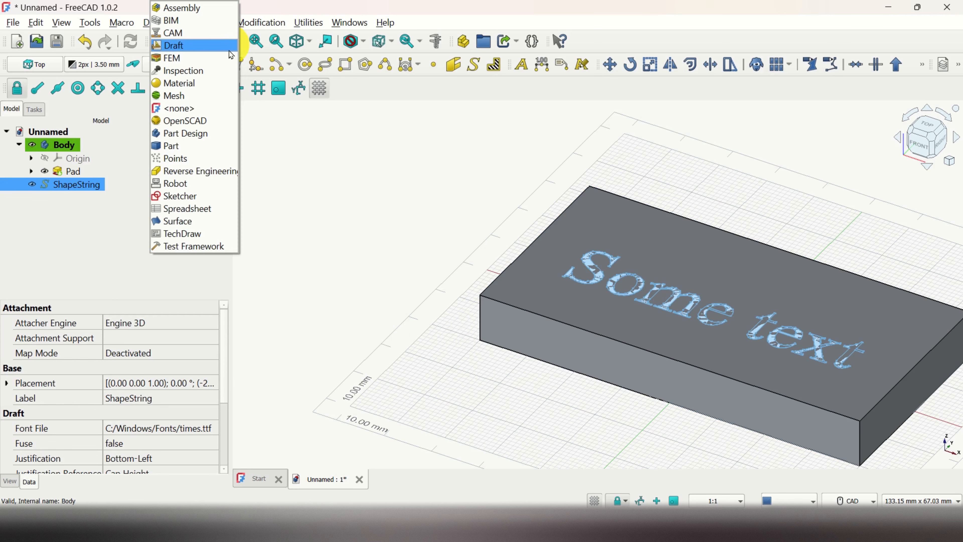
pyautogui.click(200, 135)
pyautogui.click(9, 89)
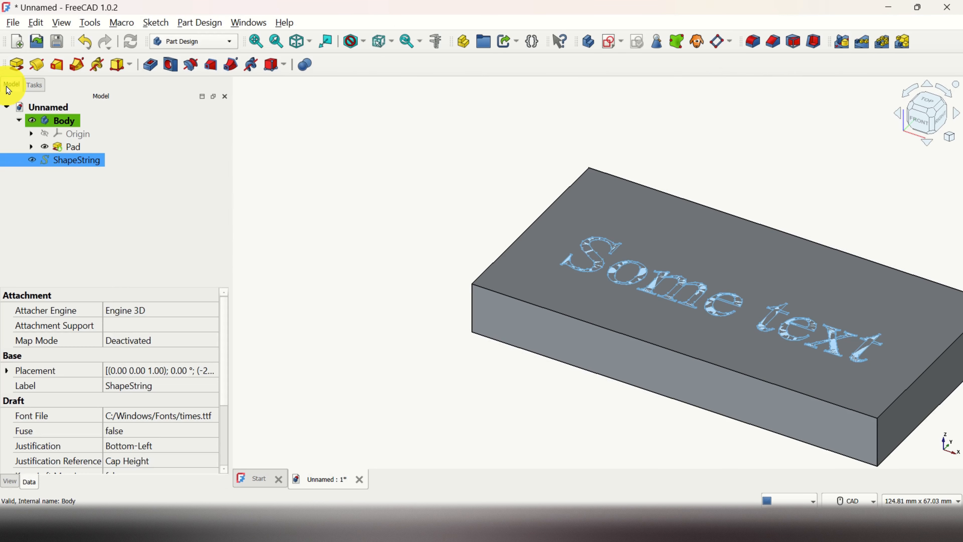
pyautogui.rightClick(82, 163)
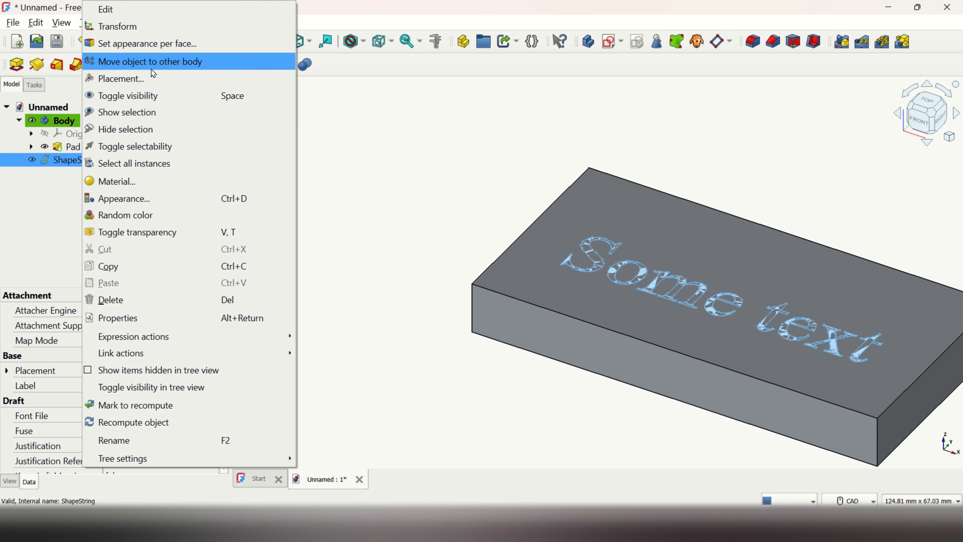
pyautogui.click(168, 64)
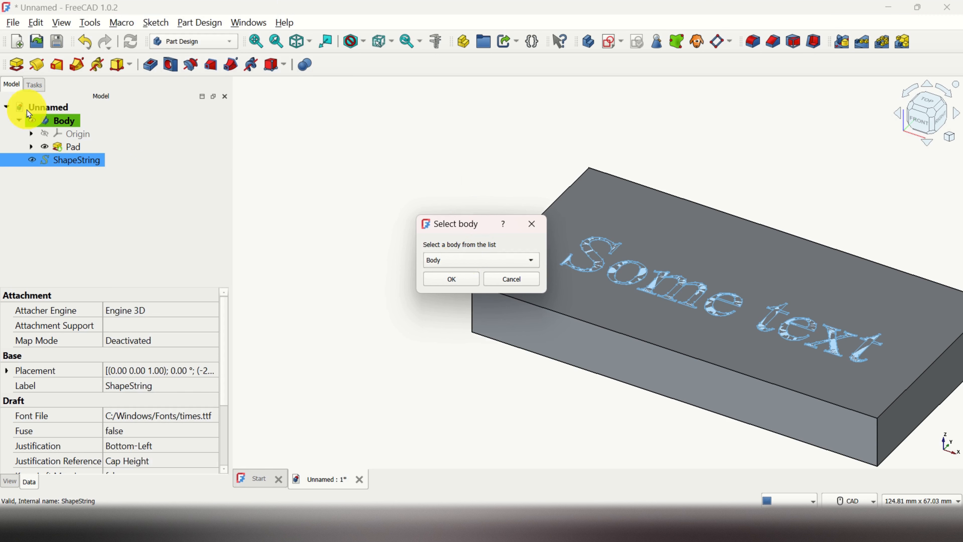
pyautogui.click(454, 282)
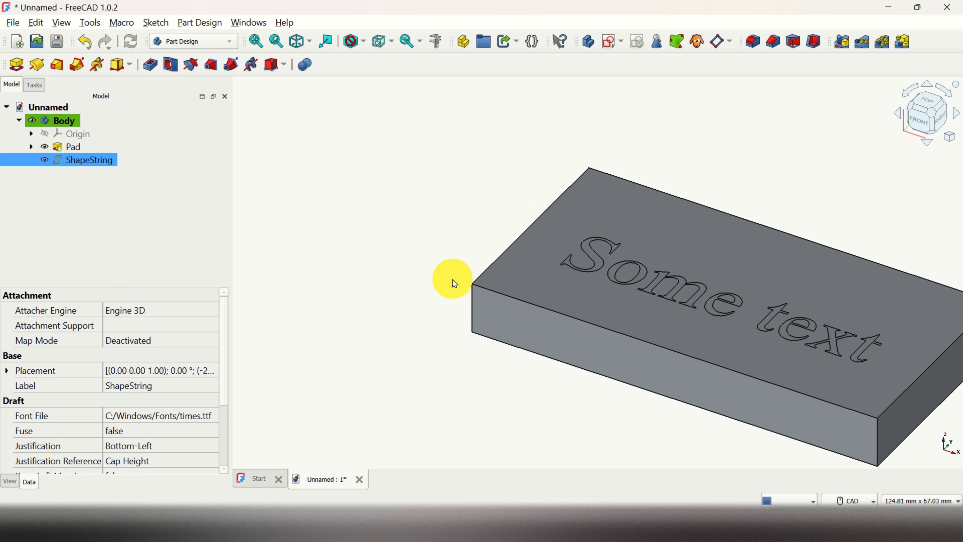
# Pad the ShapeString lettering 5 mm up from the block's top face, and undo that pad.
pyautogui.click(76, 163)
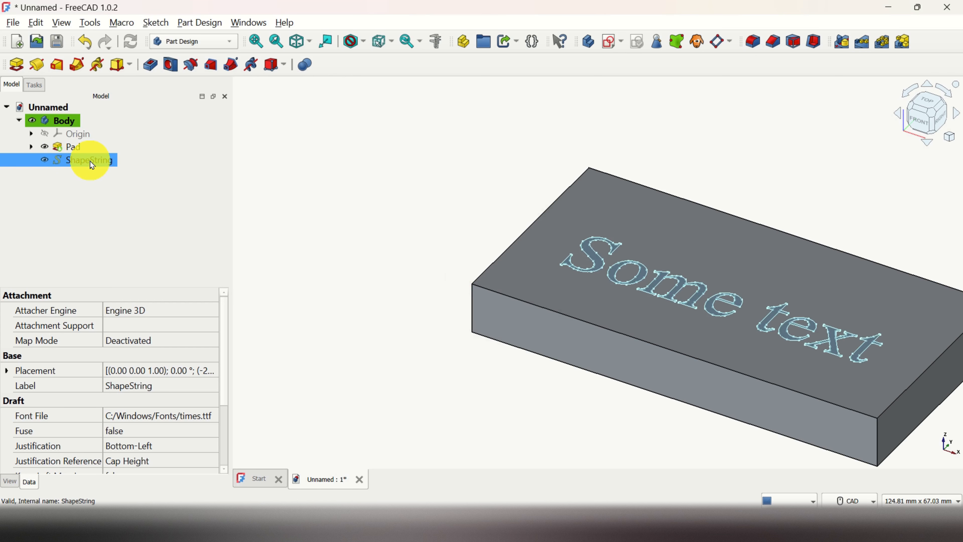
pyautogui.click(19, 68)
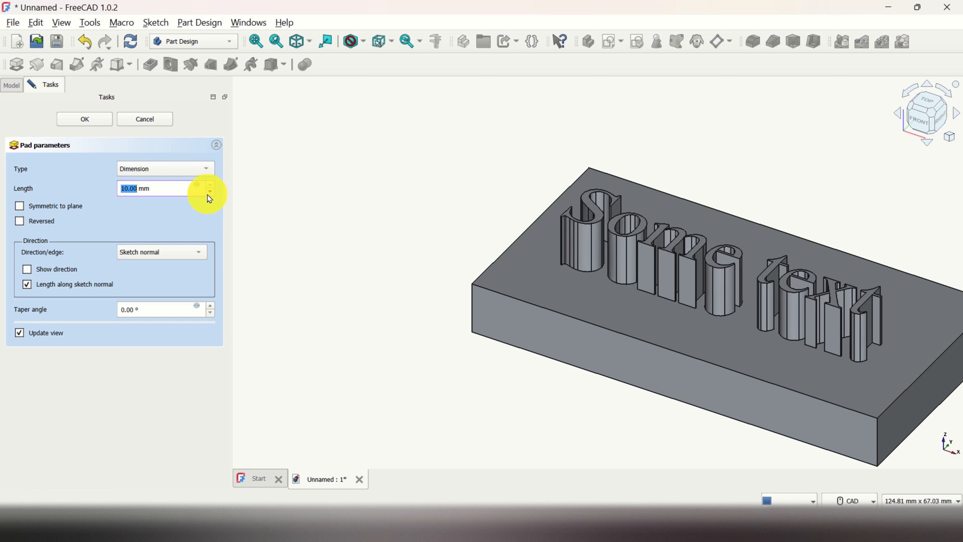
pyautogui.scroll(-1, 207, 195)
pyautogui.scroll(-2, 207, 194)
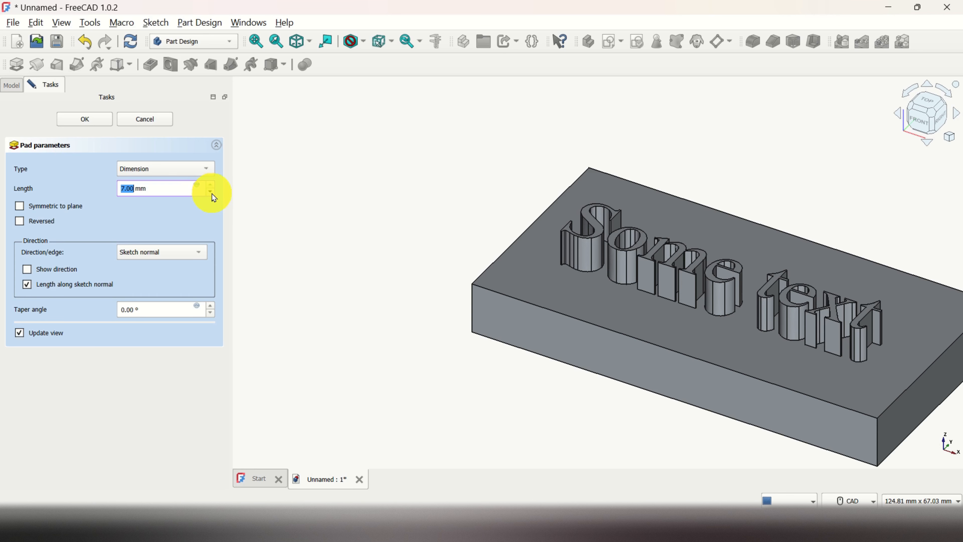
pyautogui.press('Down')
pyautogui.press('Down')
pyautogui.press('Down')
pyautogui.press('Down')
pyautogui.press('Down')
pyautogui.press('Down')
pyautogui.press('Down')
pyautogui.click(93, 119)
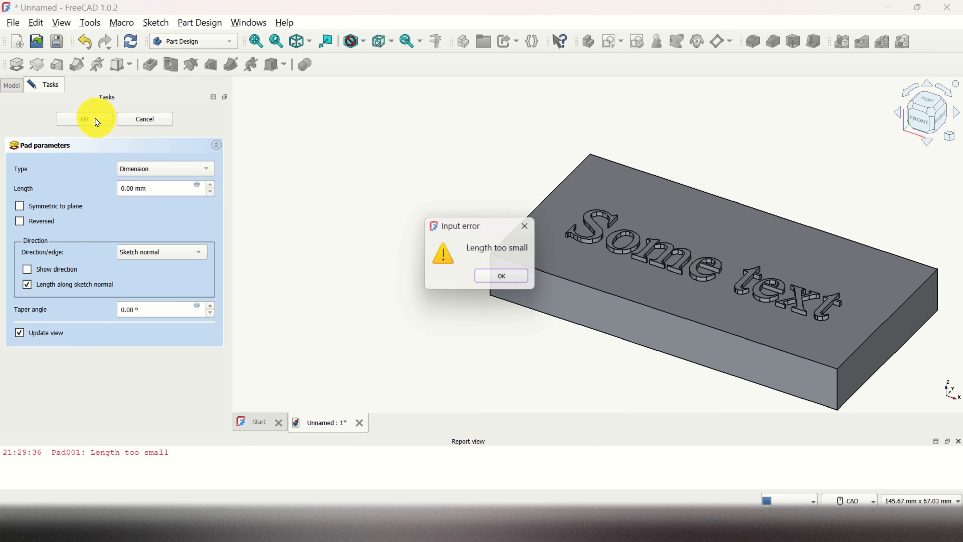
pyautogui.click(487, 278)
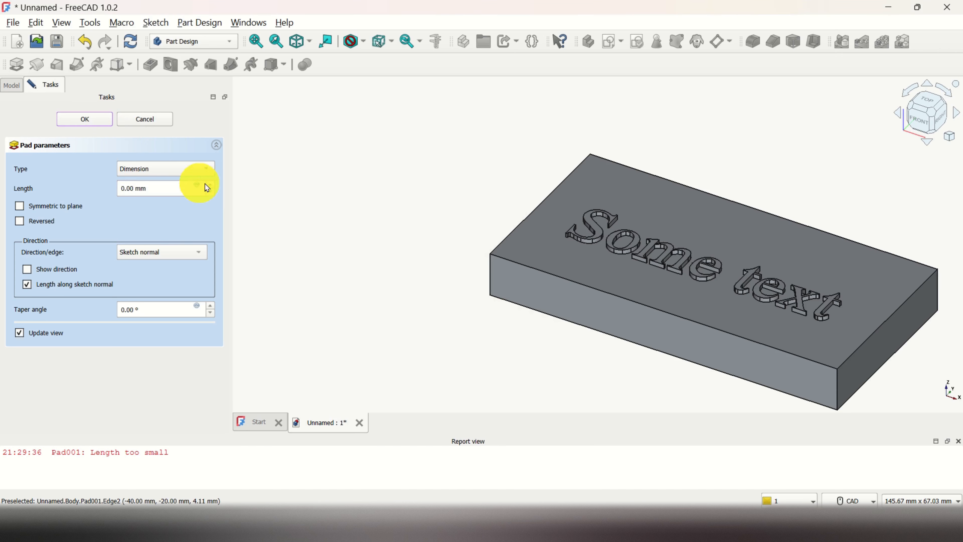
pyautogui.scroll(2, 212, 190)
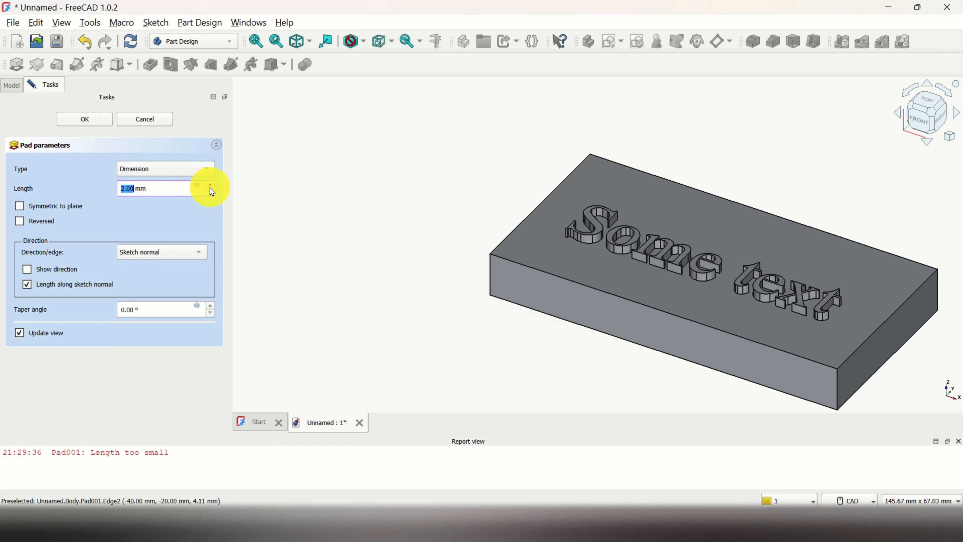
pyautogui.scroll(3, 212, 191)
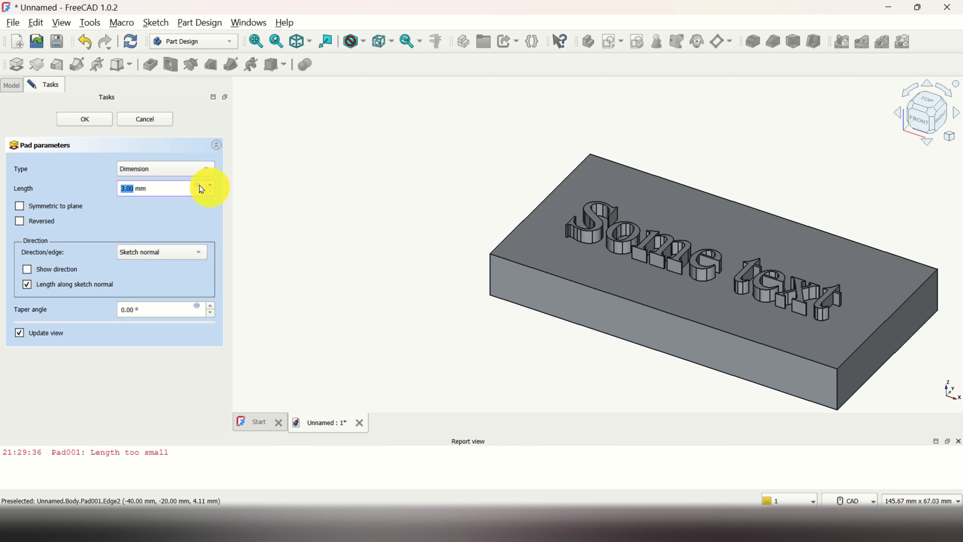
pyautogui.click(91, 120)
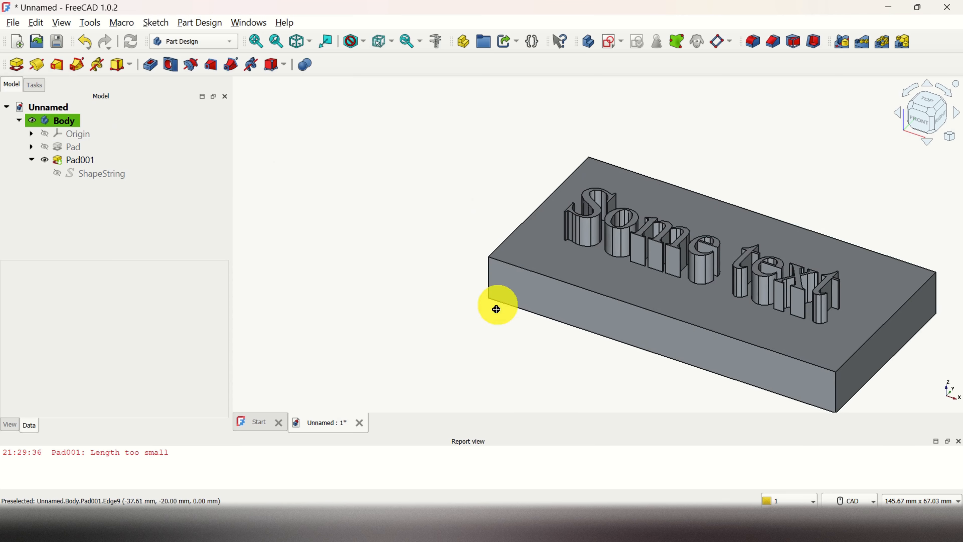
pyautogui.moveTo(497, 309)
pyautogui.mouseDown(button='middle')
pyautogui.moveTo(436, 344)
pyautogui.moveTo(525, 320)
pyautogui.moveTo(482, 305)
pyautogui.moveTo(460, 335)
pyautogui.moveTo(503, 329)
pyautogui.moveTo(449, 306)
pyautogui.moveTo(477, 335)
pyautogui.moveTo(484, 323)
pyautogui.mouseUp(button='middle')
pyautogui.click(87, 165)
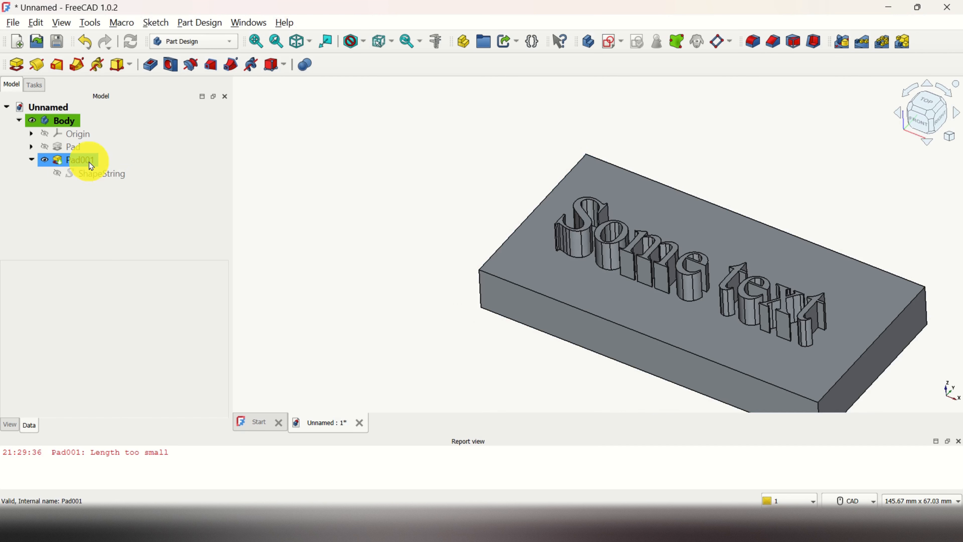
pyautogui.hotkey('ctrl', 'z')
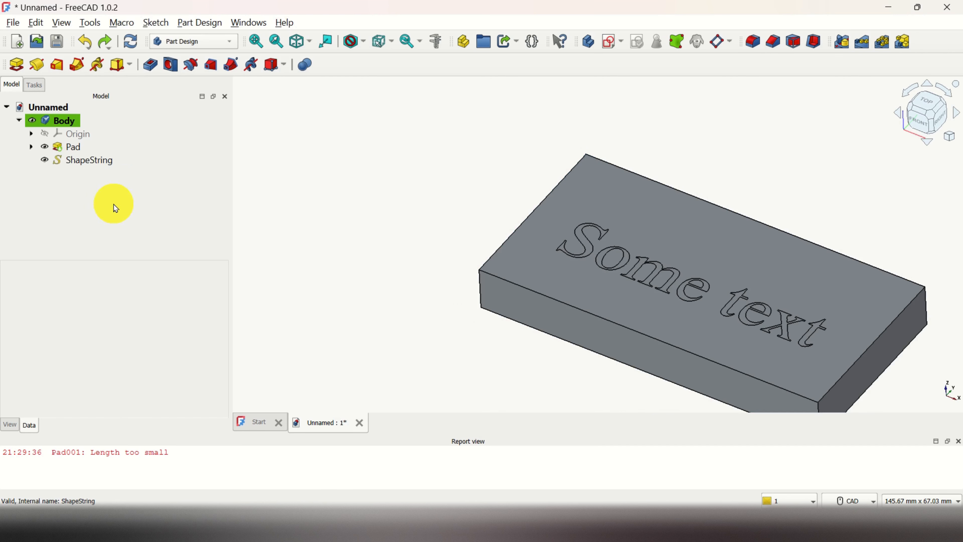
# Pocket the ShapeString lettering 2 mm deep into the block's top face.
pyautogui.click(96, 166)
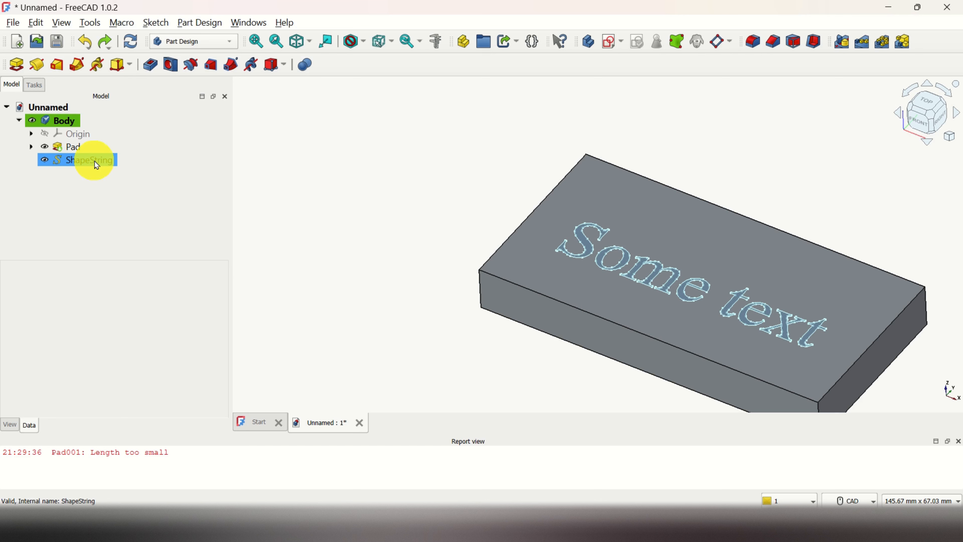
pyautogui.click(98, 165)
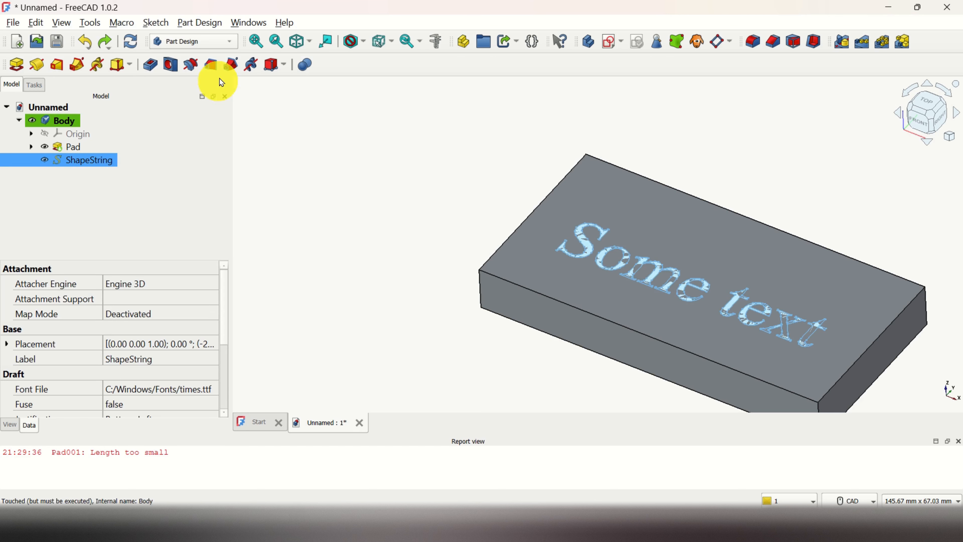
pyautogui.click(152, 65)
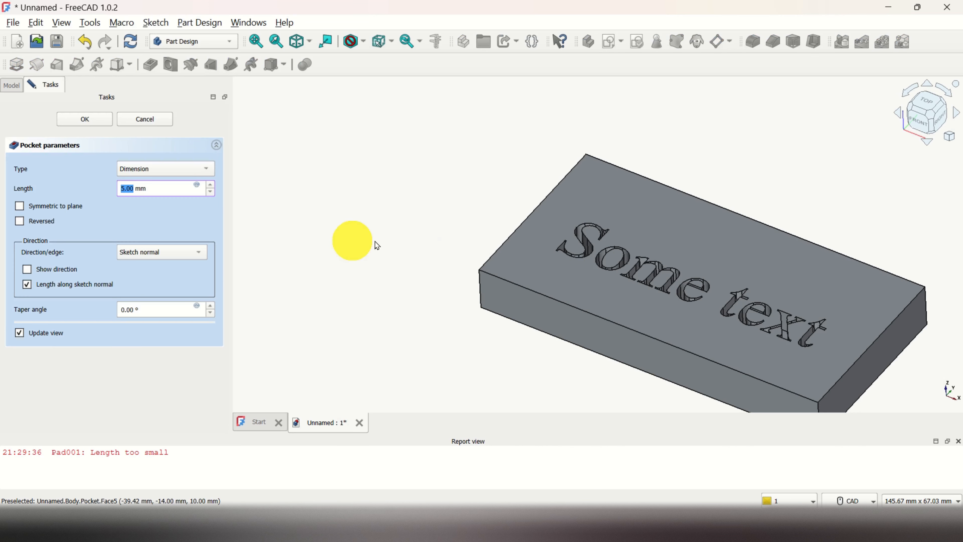
pyautogui.click(213, 193)
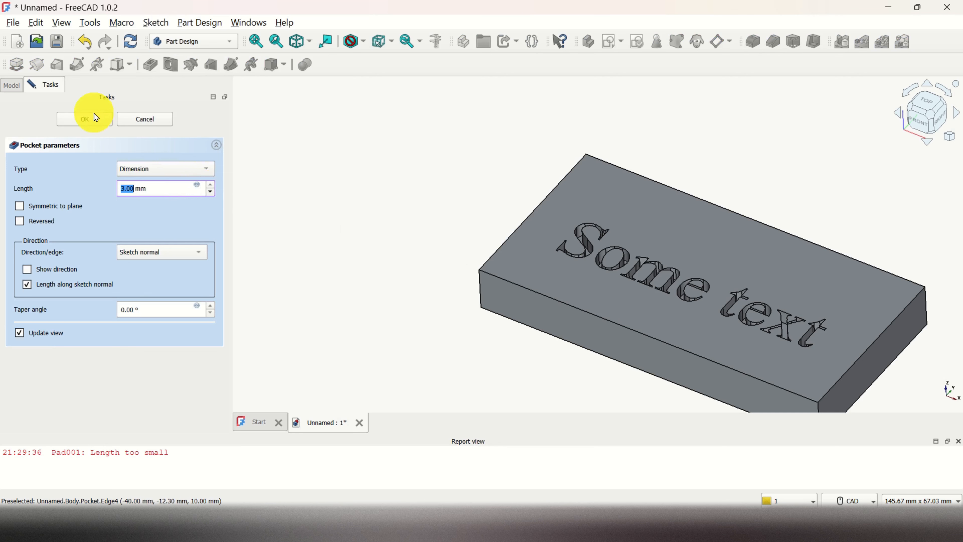
pyautogui.click(96, 120)
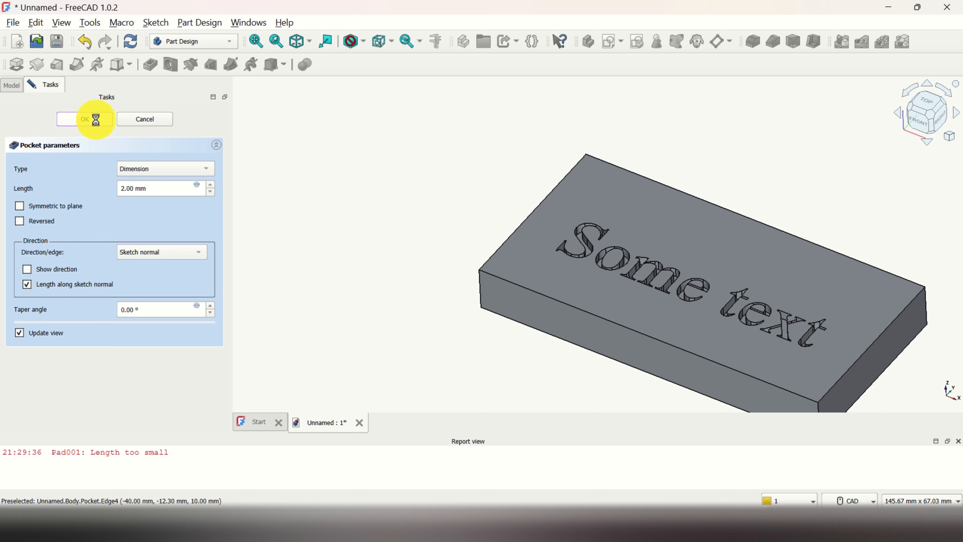
pyautogui.scroll(2, 574, 269)
pyautogui.scroll(-1, 522, 344)
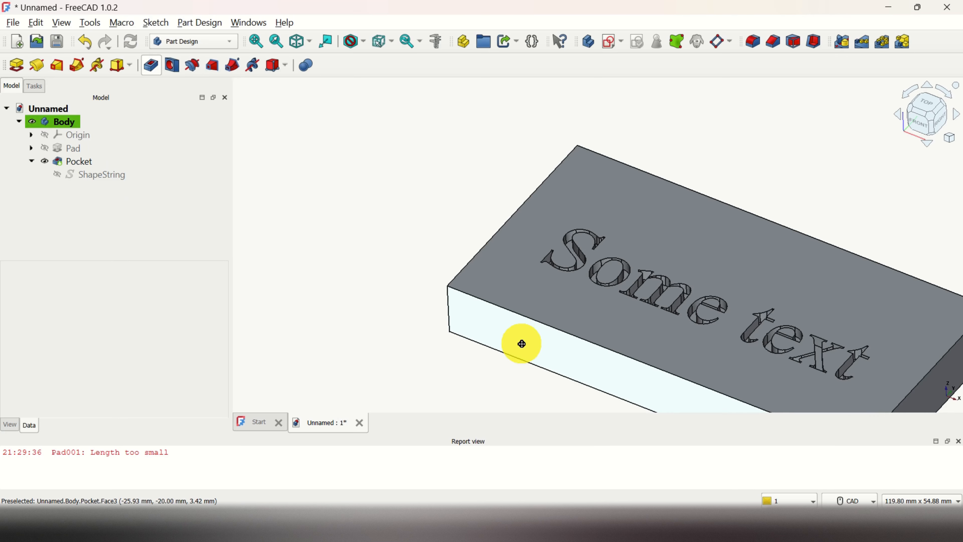
pyautogui.moveTo(522, 344); pyautogui.dragTo(561, 334, button='middle')
# Open the list of available workbenches.
pyautogui.click(230, 42)
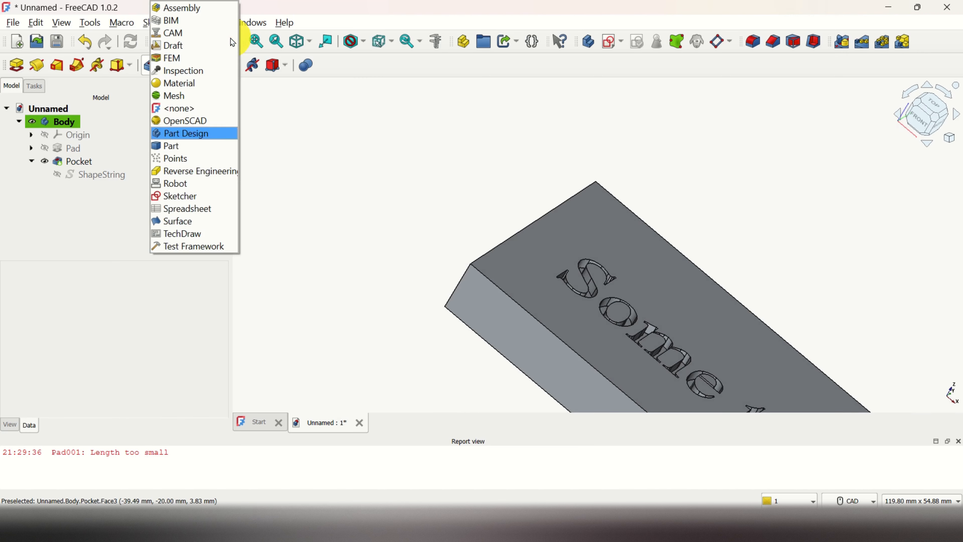